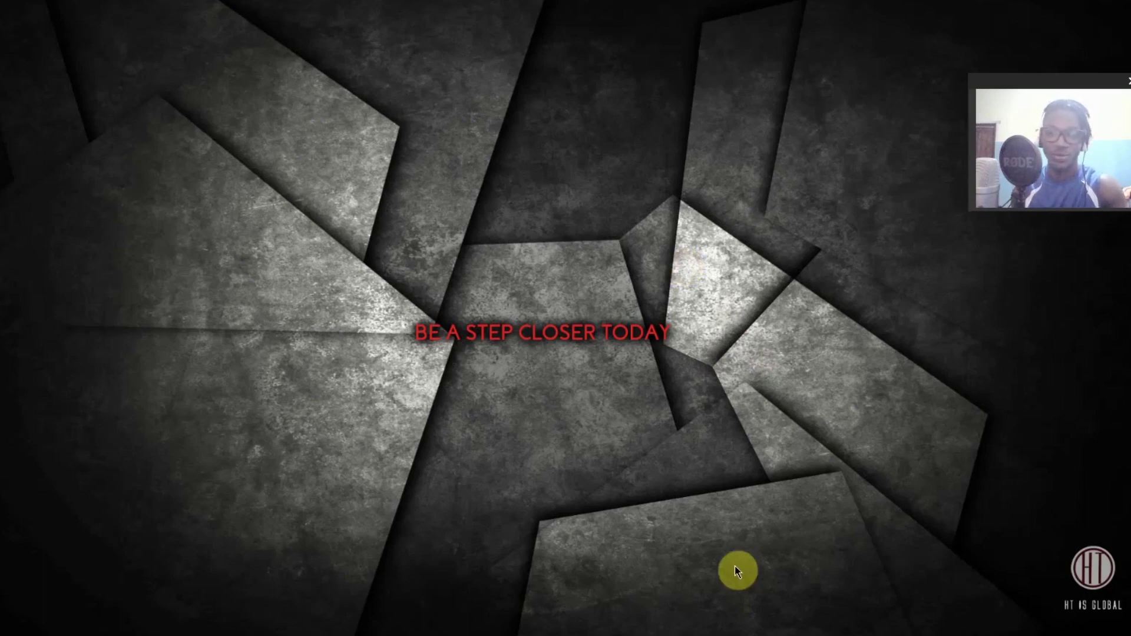
# Restore the After Effects window from the Windows taskbar
pyautogui.moveTo(736, 633)
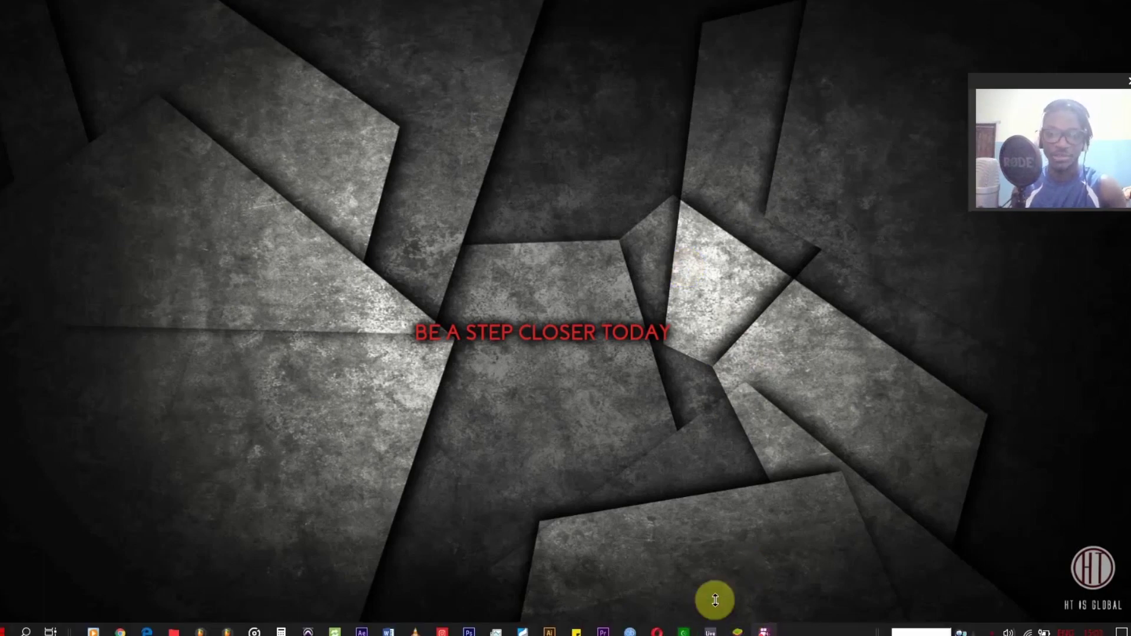
pyautogui.moveTo(595, 633)
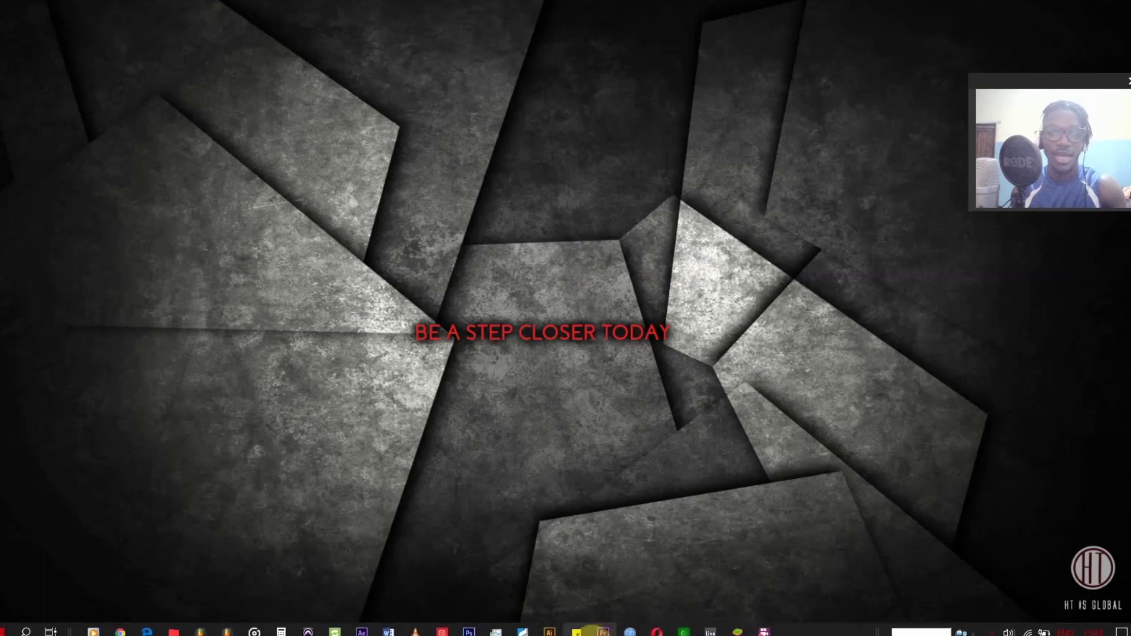
pyautogui.click(365, 631)
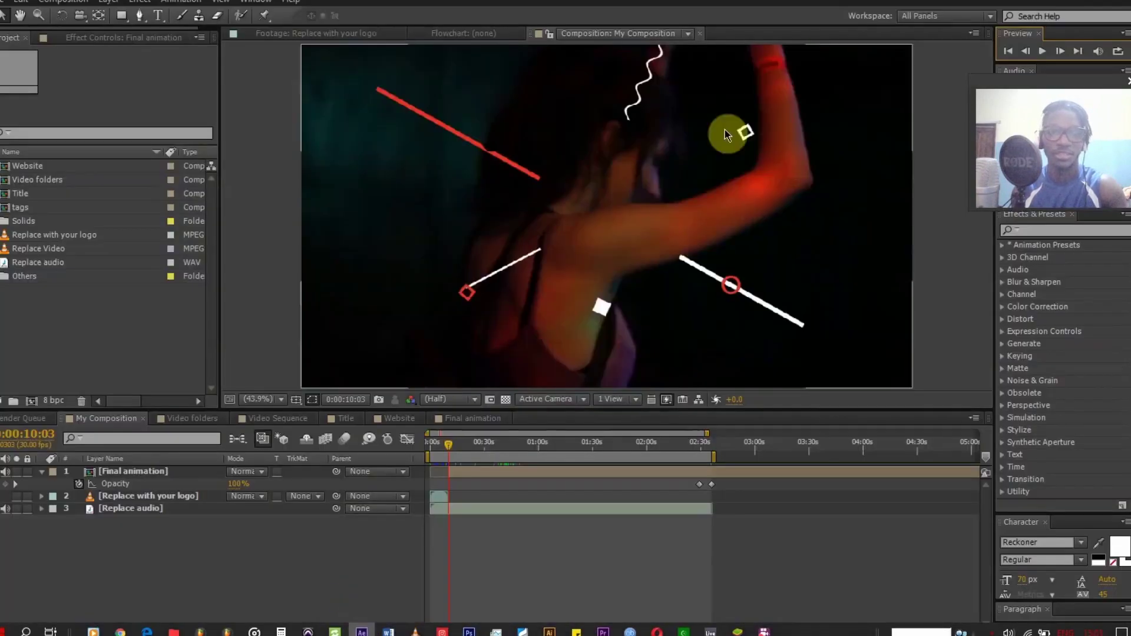
pyautogui.moveTo(454, 444); pyautogui.dragTo(578, 449)
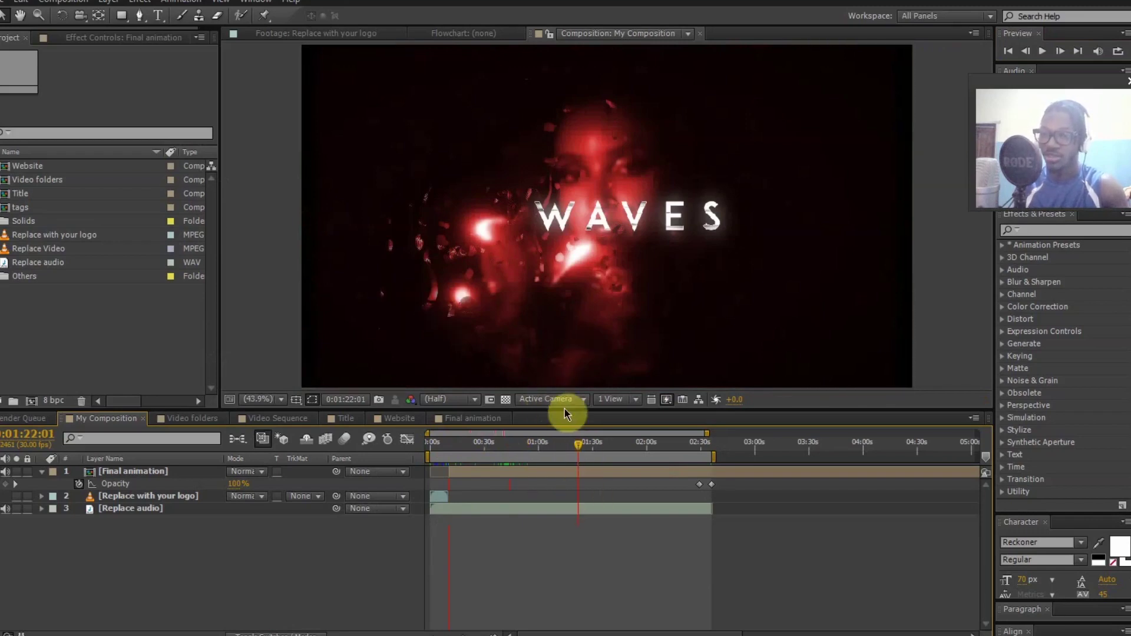
pyautogui.moveTo(477, 443); pyautogui.dragTo(53, 237)
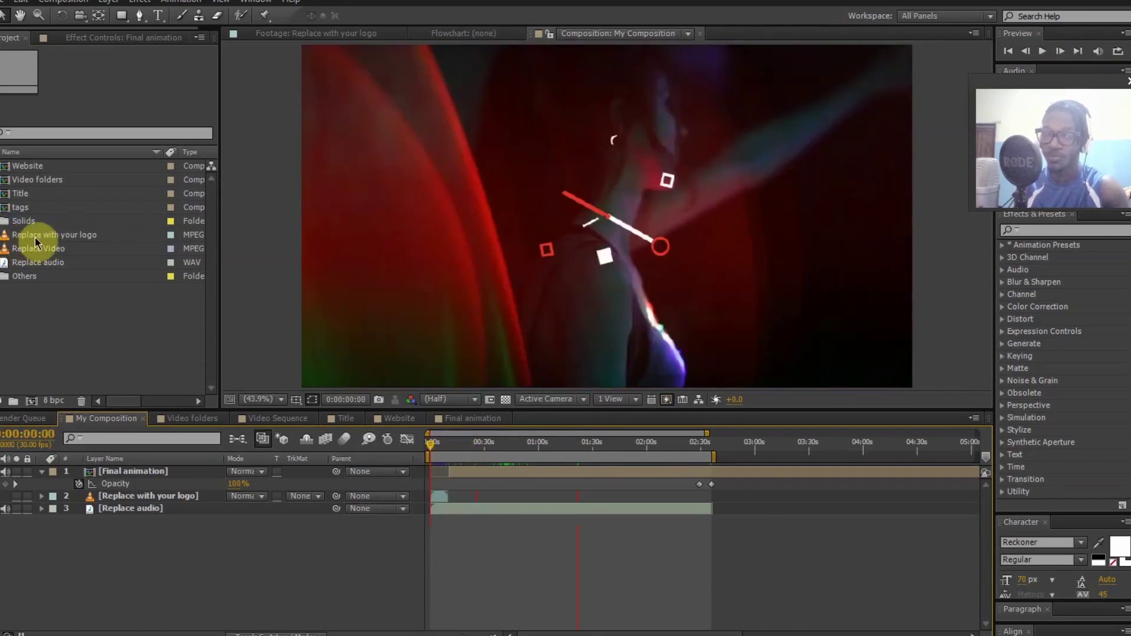
pyautogui.rightClick(42, 263)
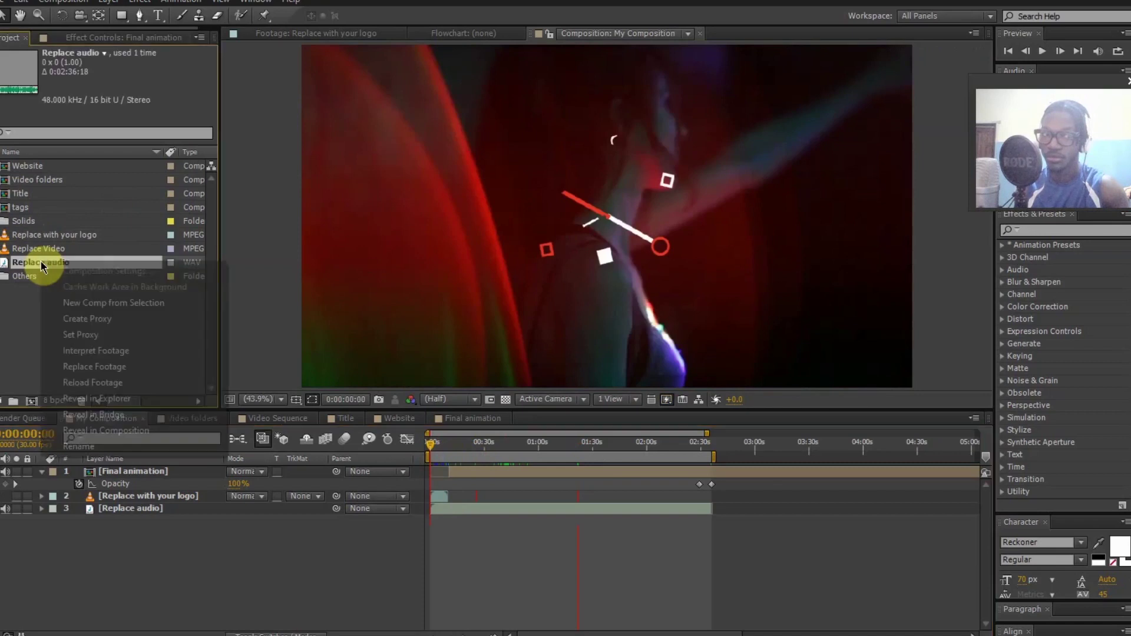
pyautogui.moveTo(121, 366)
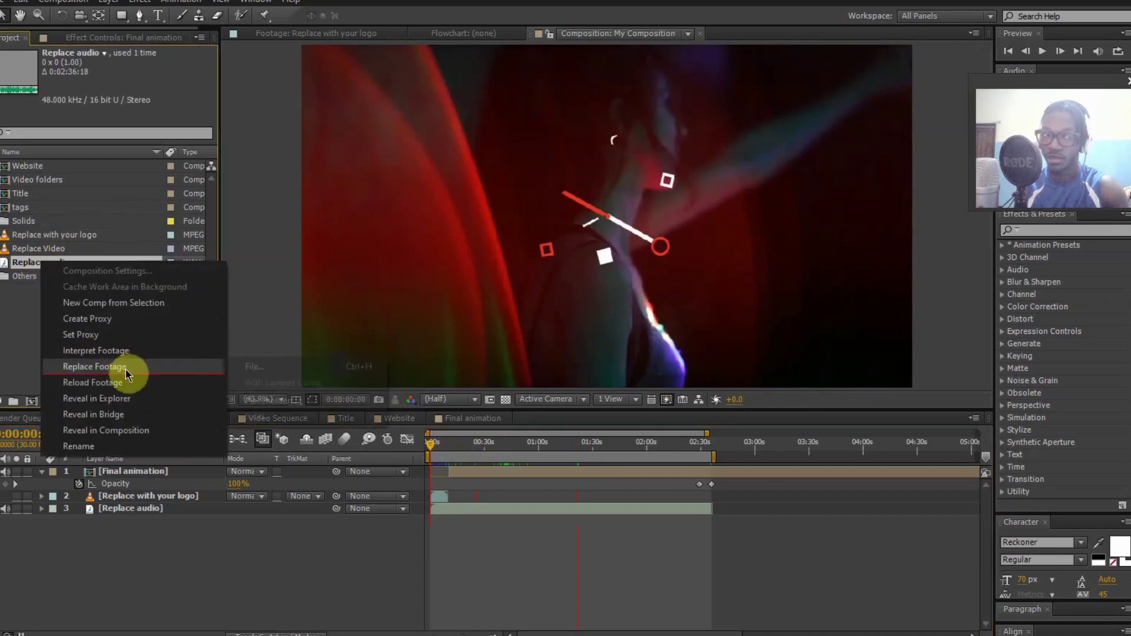
pyautogui.click(253, 367)
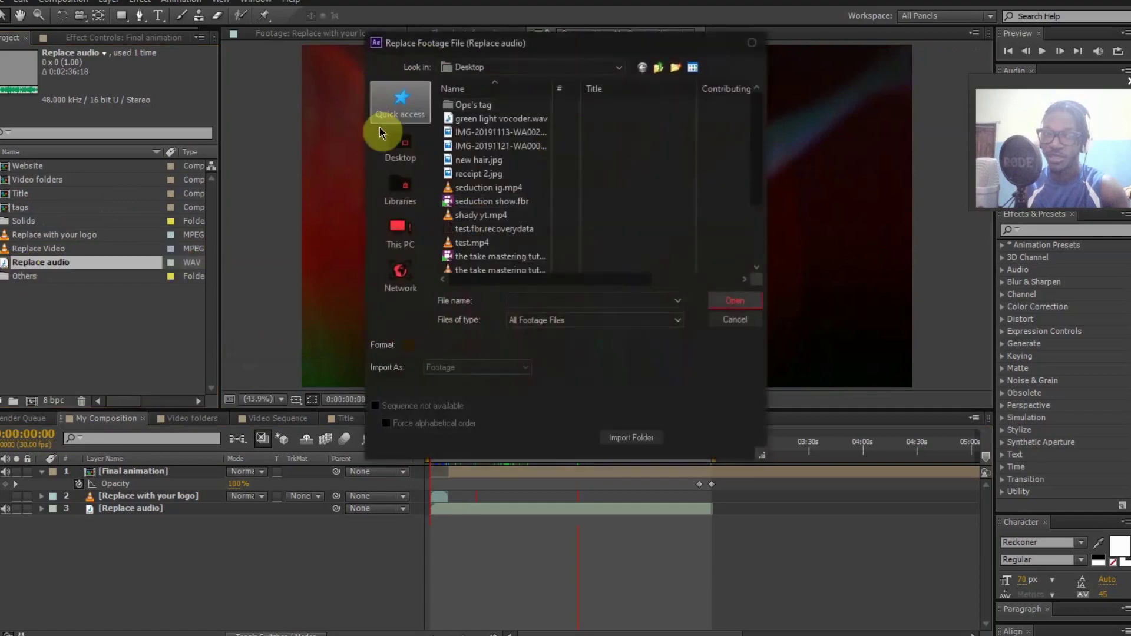
pyautogui.click(751, 42)
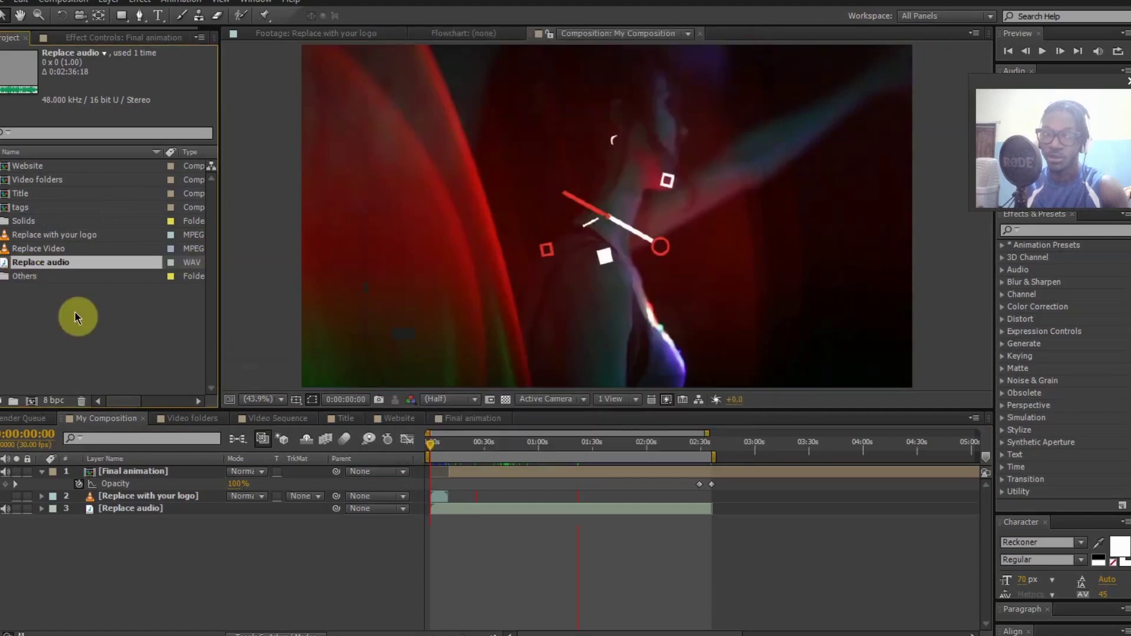
pyautogui.rightClick(42, 254)
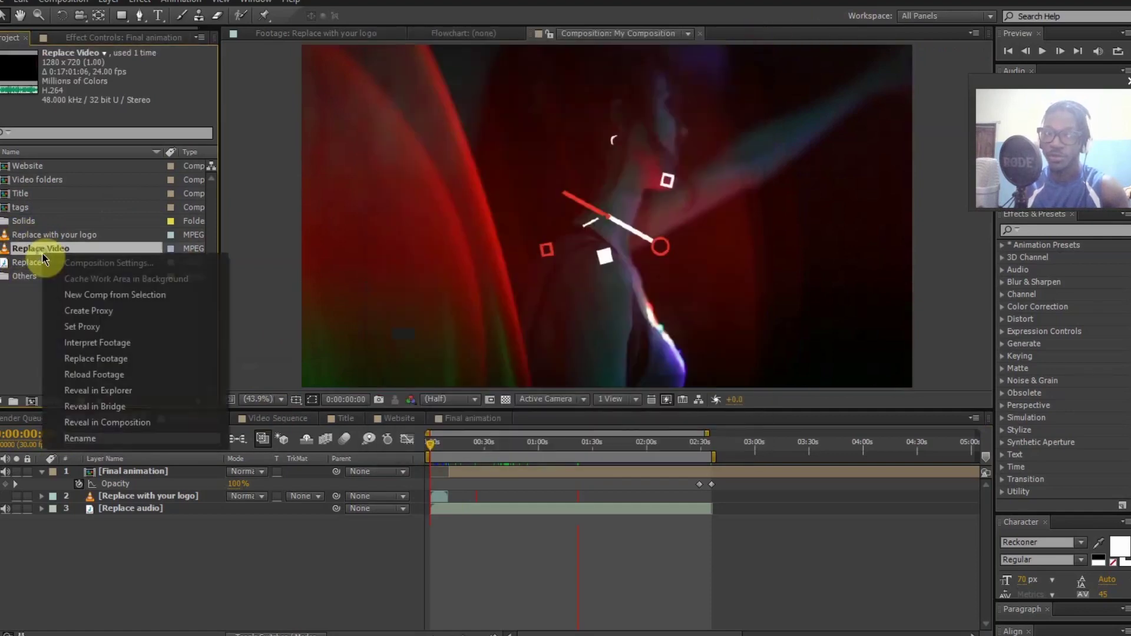
pyautogui.moveTo(200, 365)
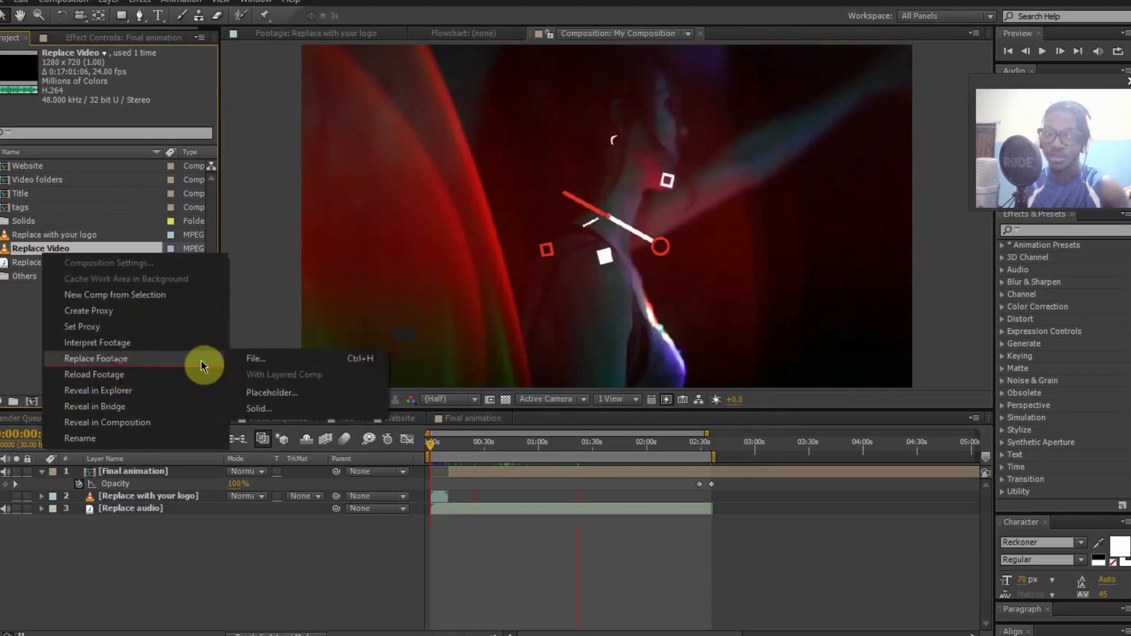
pyautogui.click(328, 358)
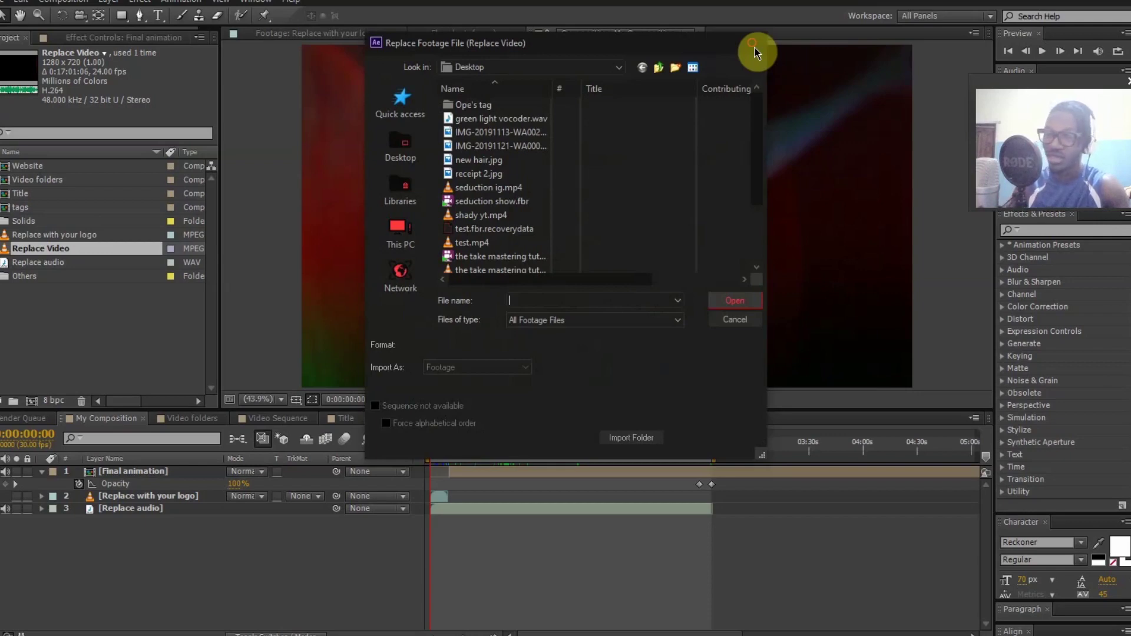
pyautogui.click(755, 52)
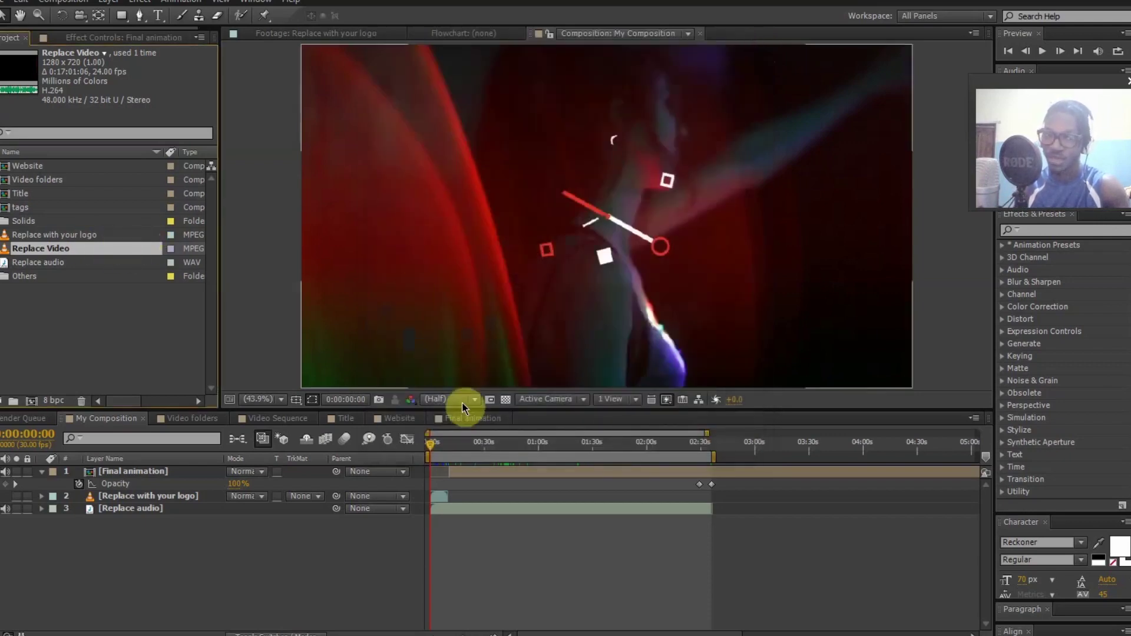
pyautogui.click(462, 446)
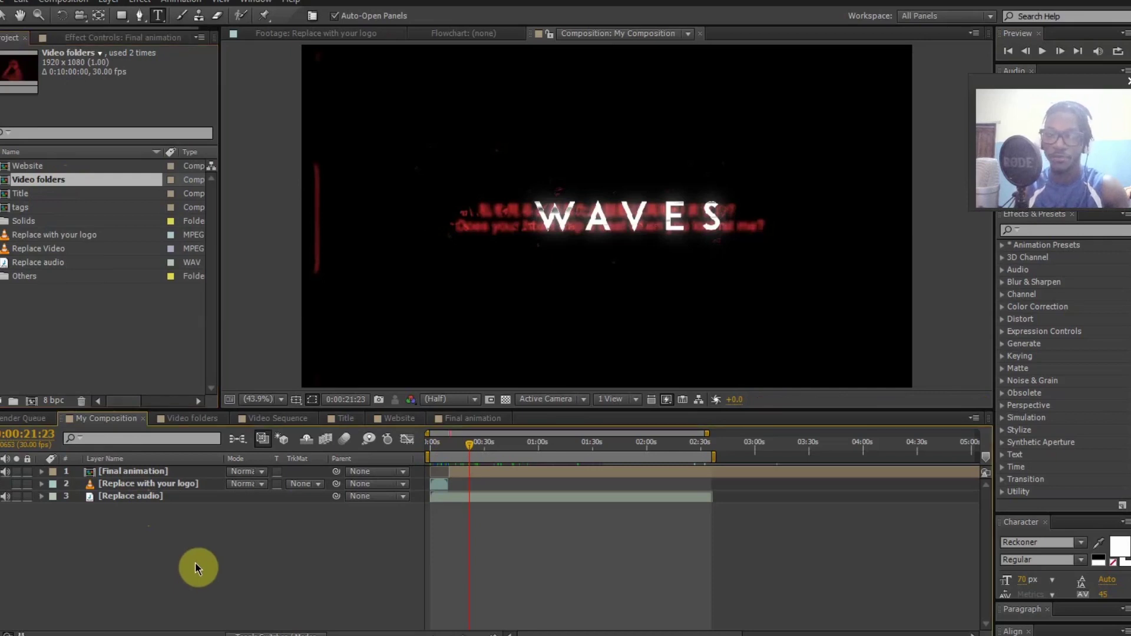
# Open the Video folders composition, then its Video Sequence precomp, at about four seconds
pyautogui.doubleClick(59, 183)
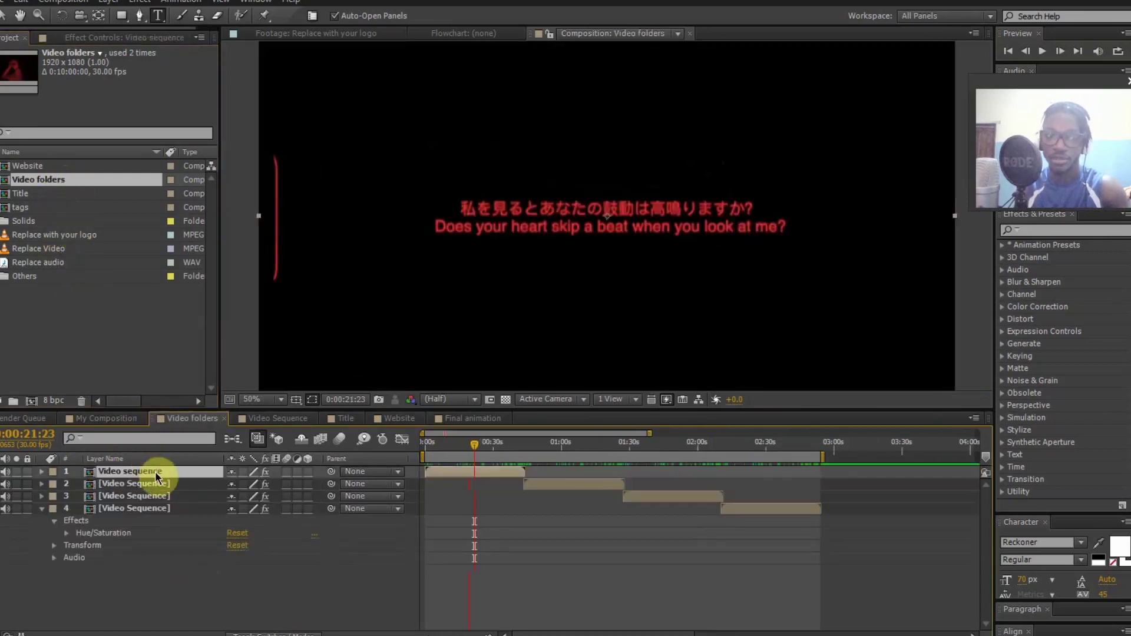
pyautogui.doubleClick(157, 473)
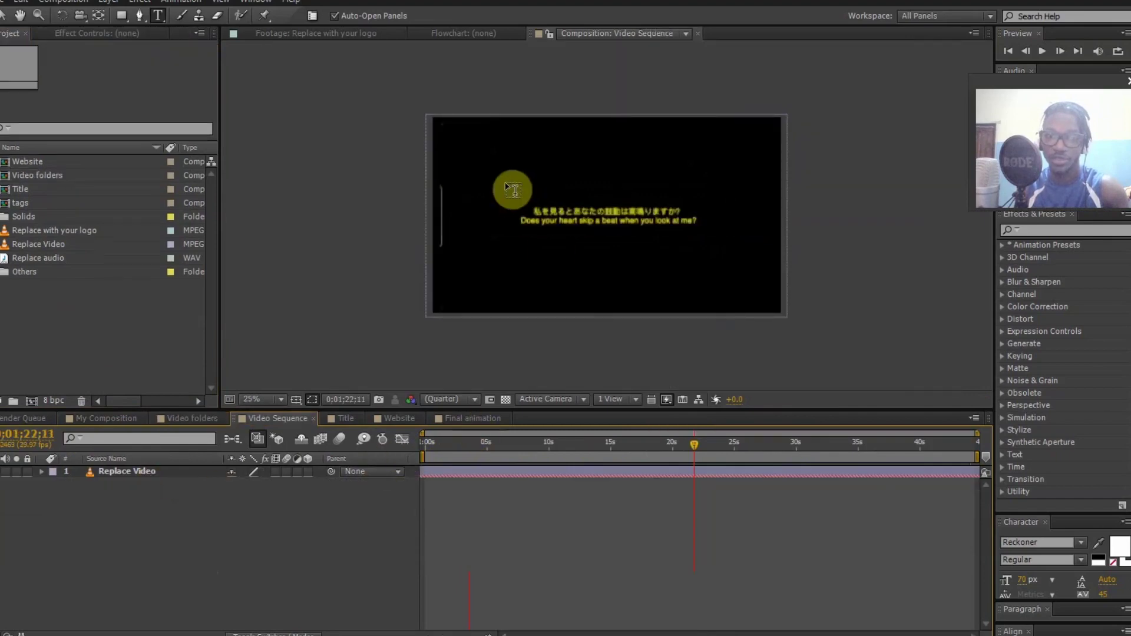
pyautogui.press('v')
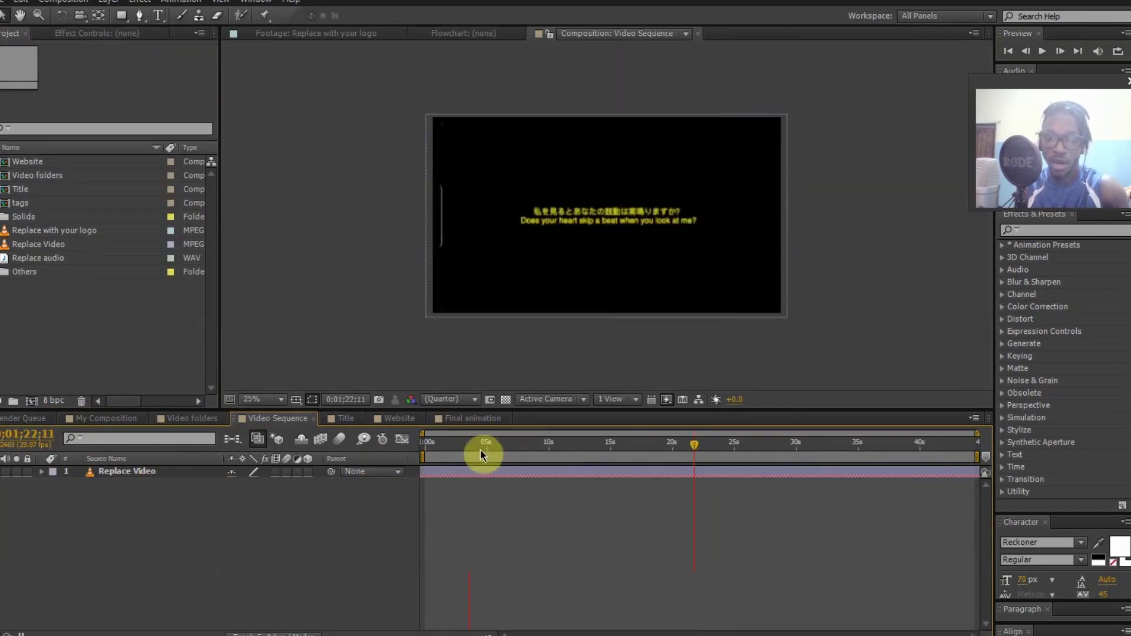
pyautogui.moveTo(455, 448); pyautogui.dragTo(467, 448)
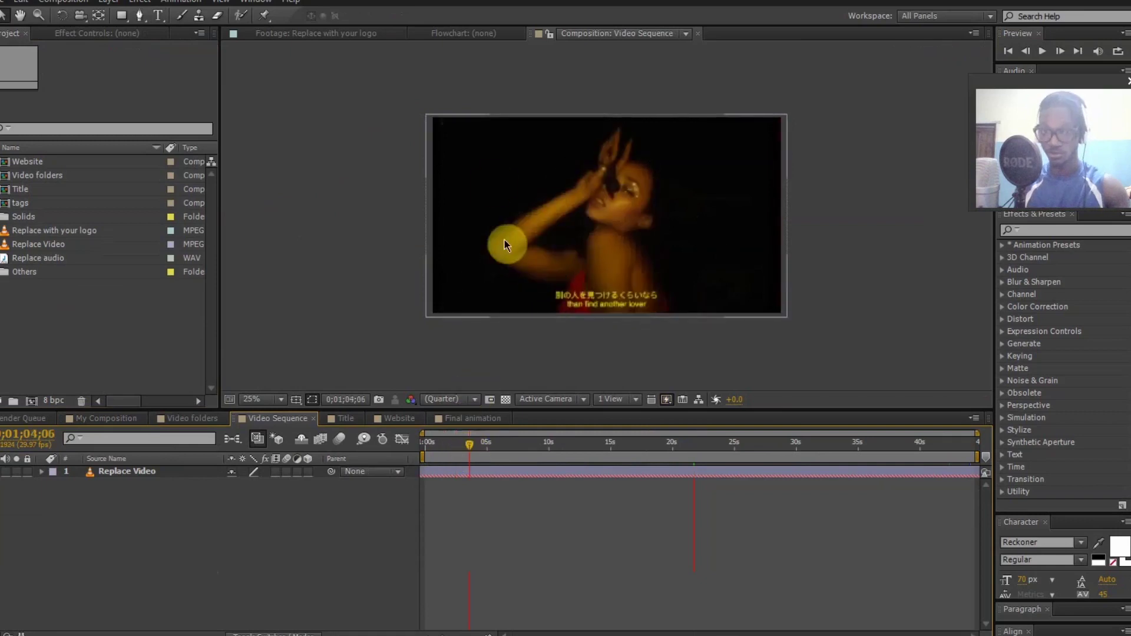
# Select and resize the Replace Video layer, then launch Calculator to work out timing
pyautogui.click(442, 140)
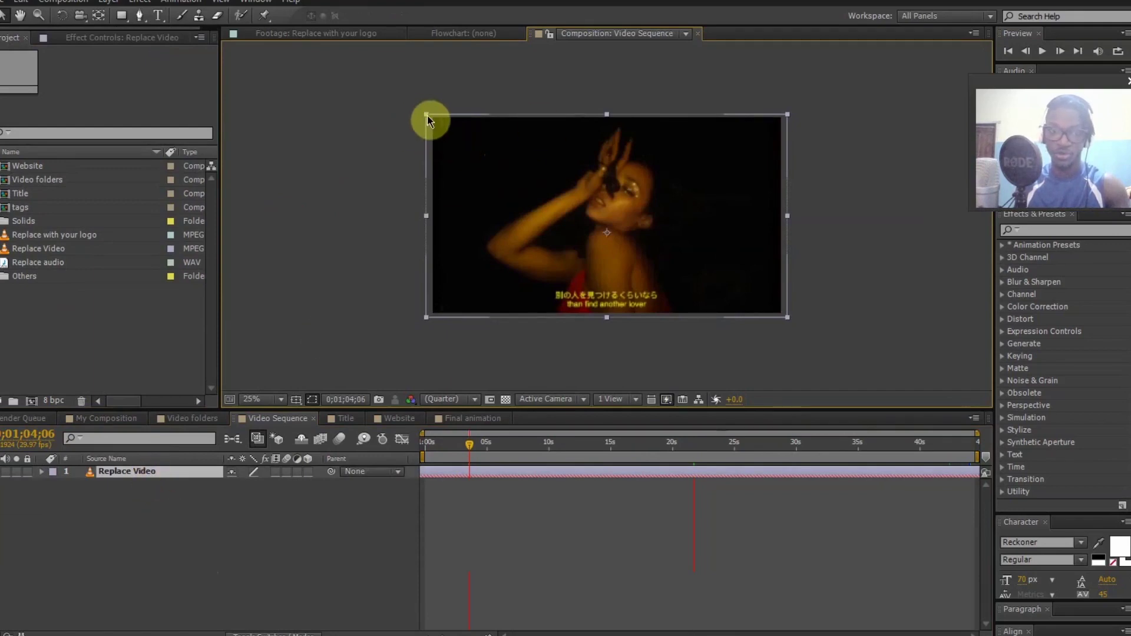
pyautogui.moveTo(427, 115)
pyautogui.mouseDown()
pyautogui.moveTo(460, 139)
pyautogui.moveTo(433, 134)
pyautogui.mouseUp()
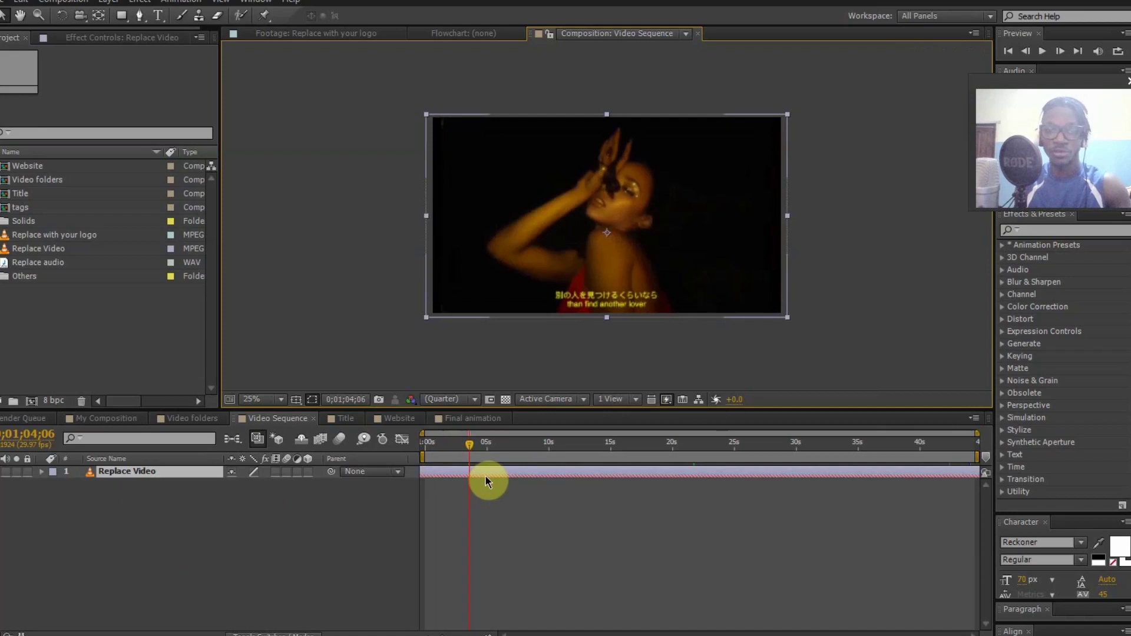
pyautogui.rightClick(485, 476)
pyautogui.moveTo(558, 202)
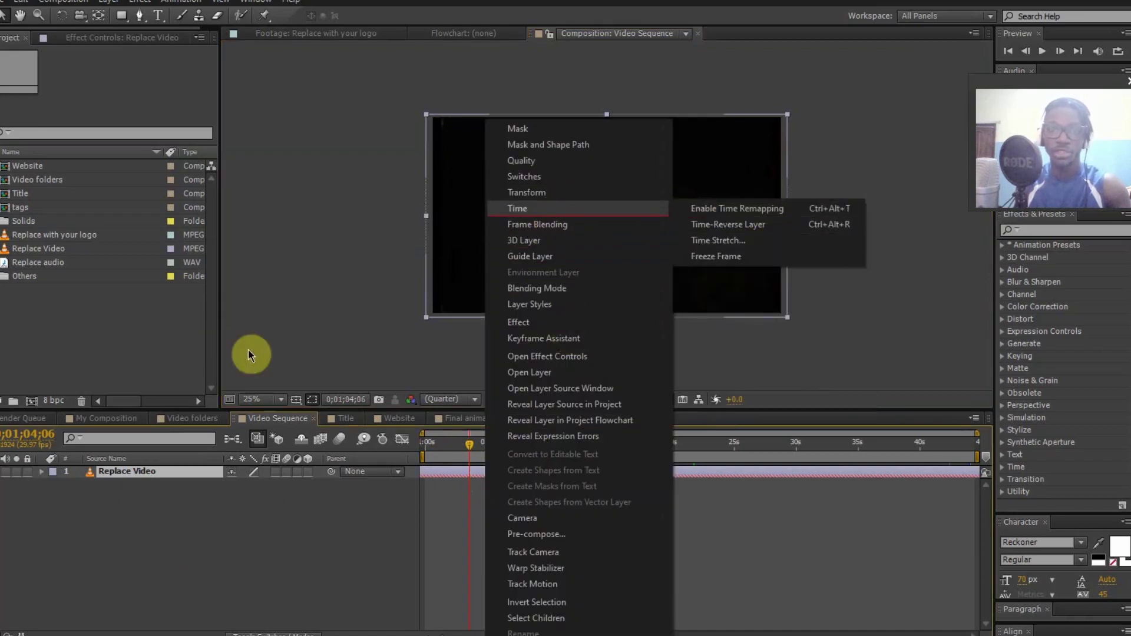
pyautogui.click(312, 302)
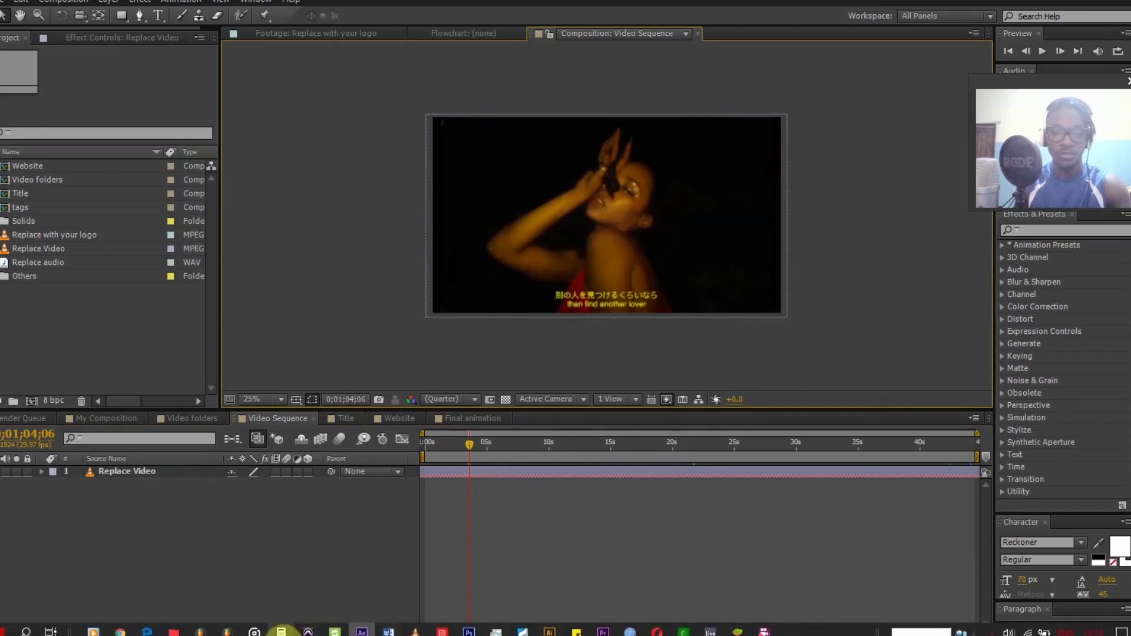
pyautogui.click(281, 630)
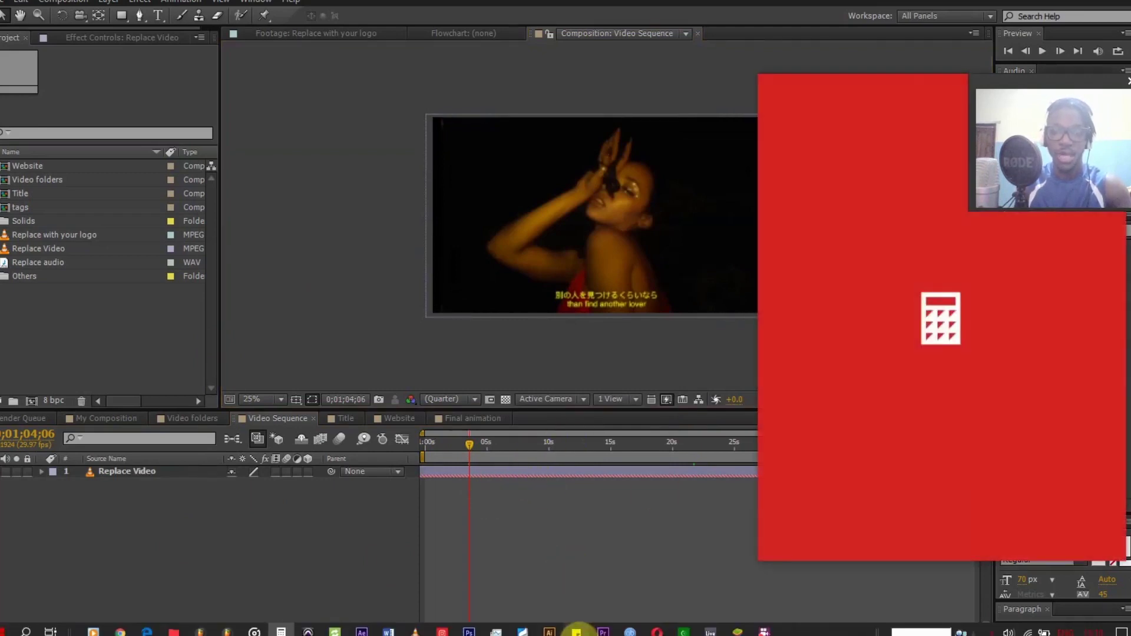
# Arrange the bpm notes and Calculator side by side on screen
pyautogui.click(577, 631)
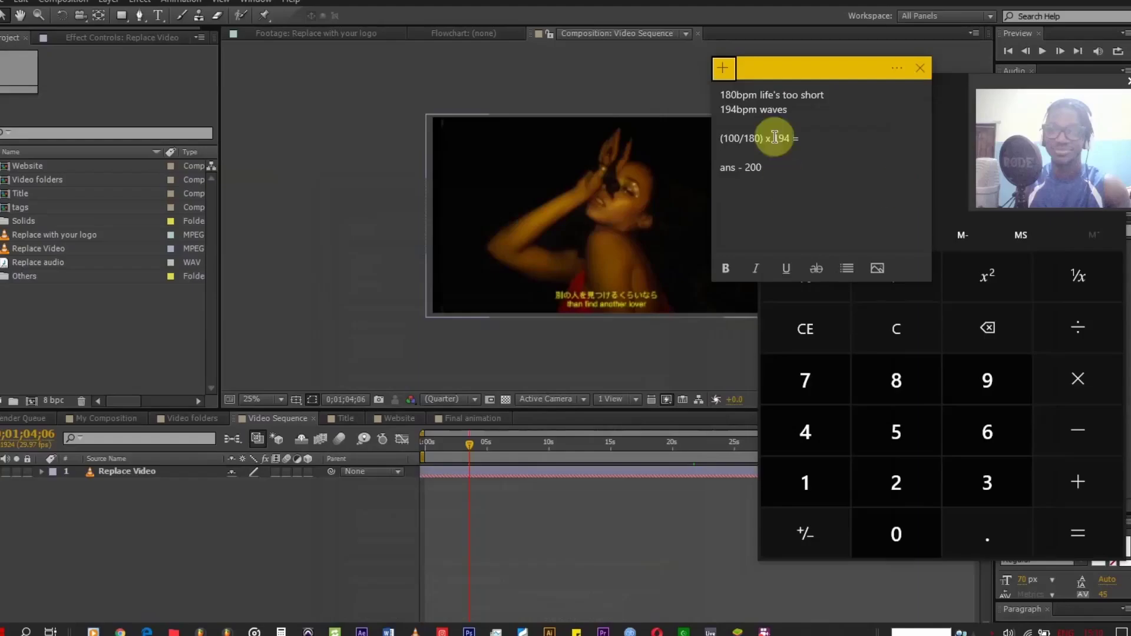
pyautogui.moveTo(864, 71); pyautogui.dragTo(627, 80)
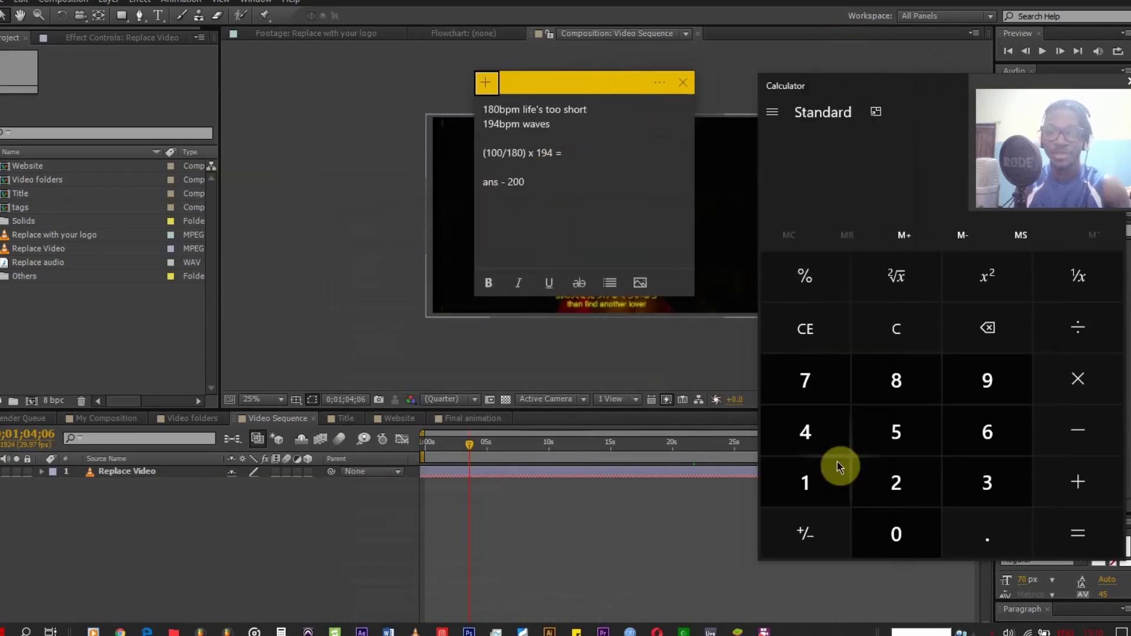
pyautogui.click(834, 478)
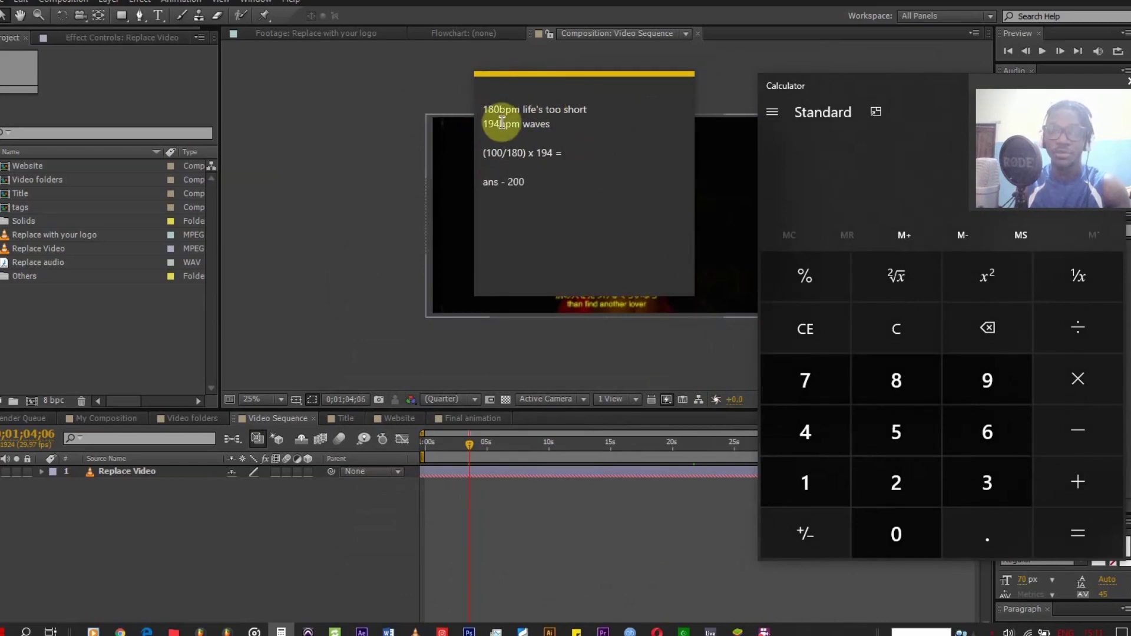
pyautogui.click(828, 482)
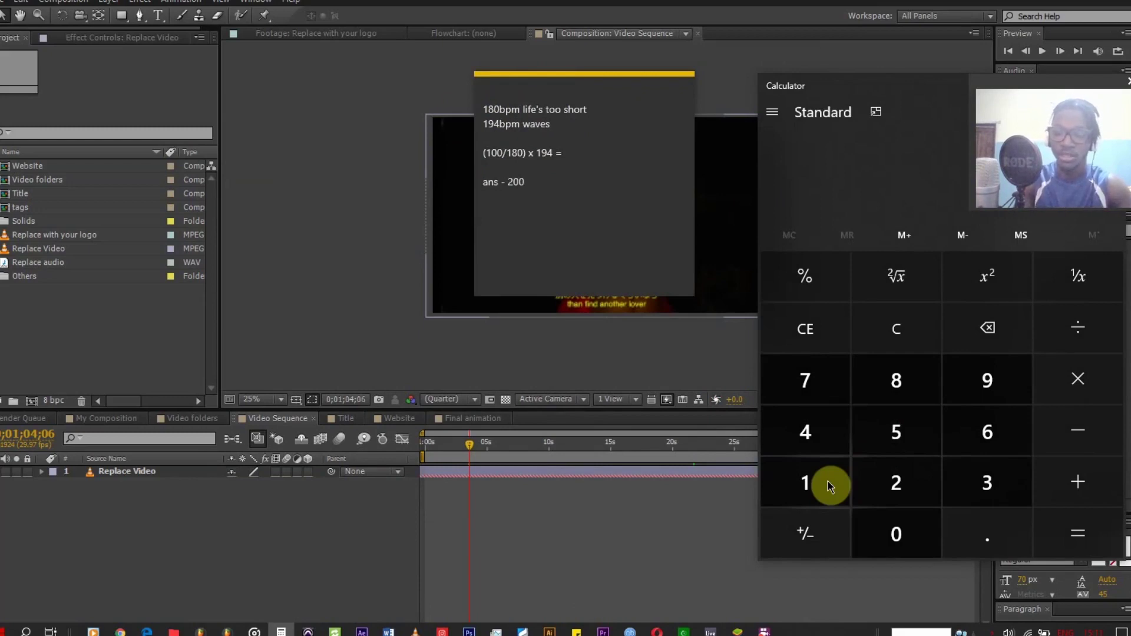
pyautogui.press('0')
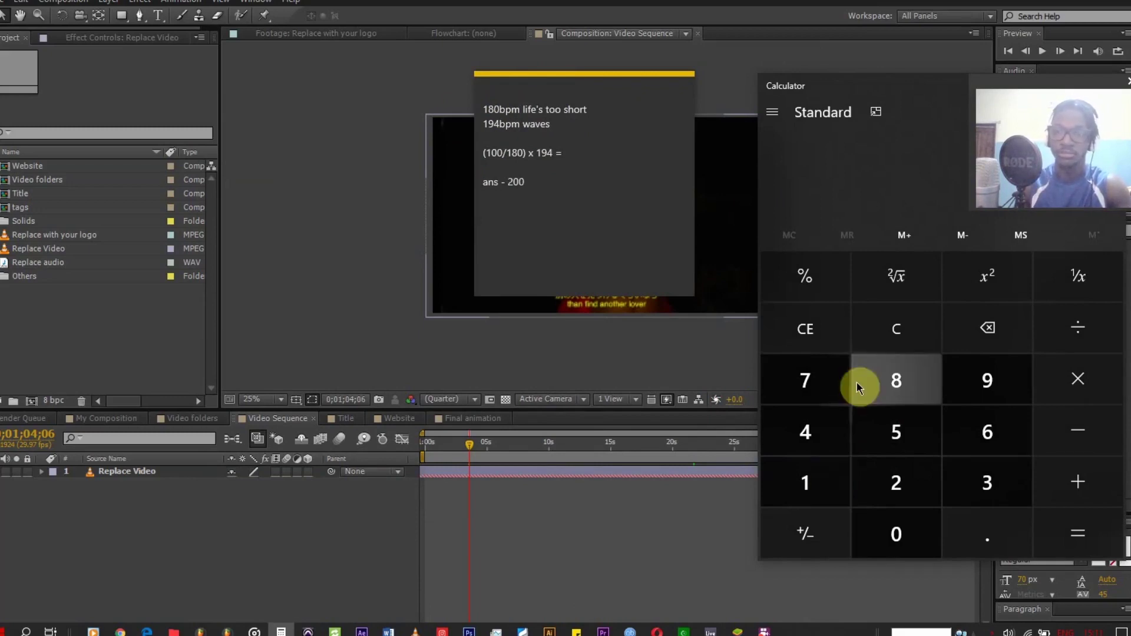
pyautogui.moveTo(893, 91); pyautogui.dragTo(197, 184)
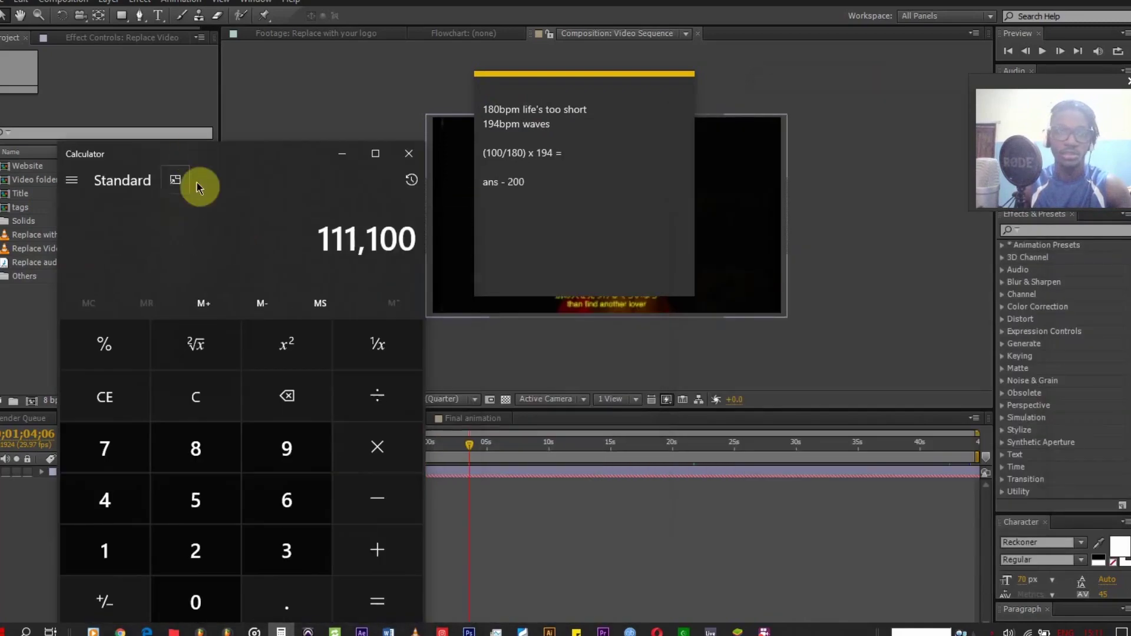
# Calculate 100 ÷ 180 × 194 − 200, giving a stretch factor of about −92.22
pyautogui.press('Escape')
pyautogui.write('100')
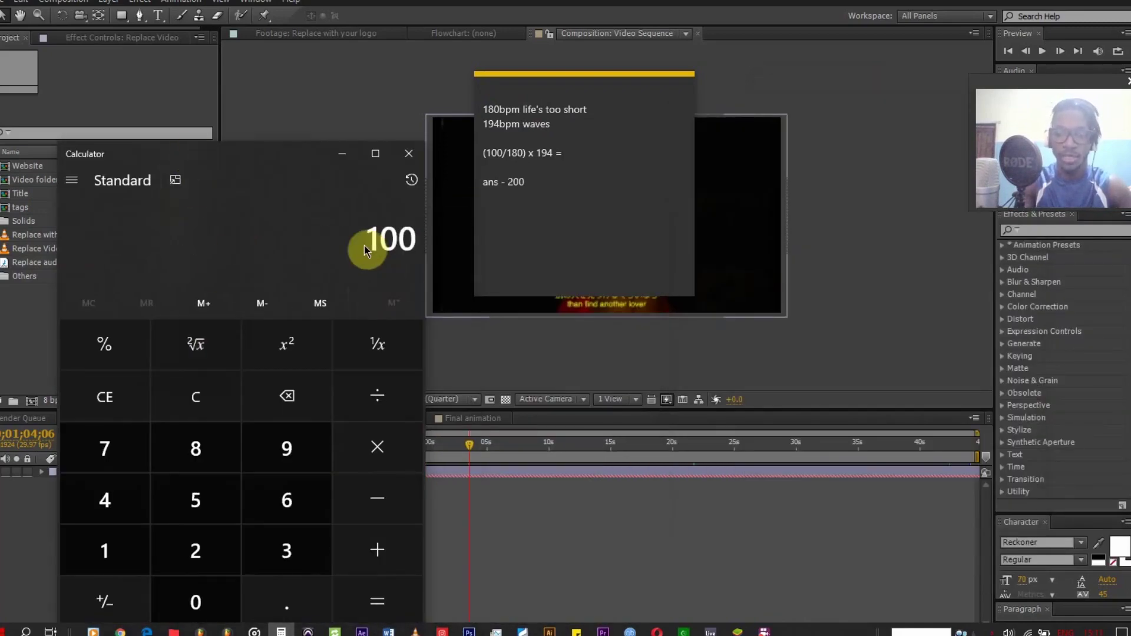
pyautogui.press('/')
pyautogui.write('180')
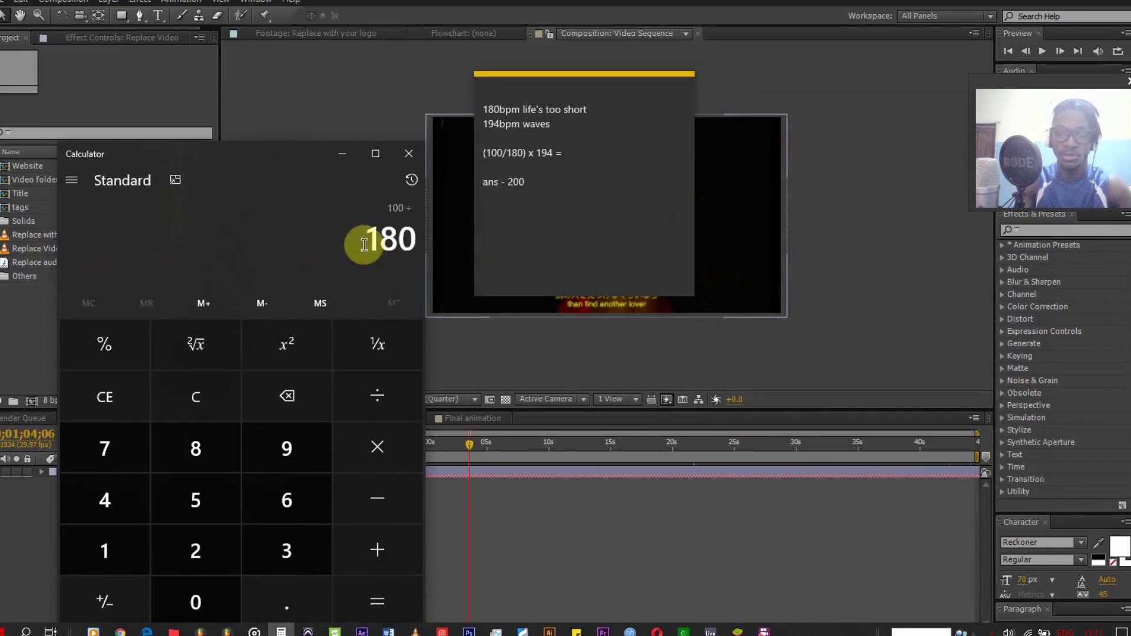
pyautogui.press('Return')
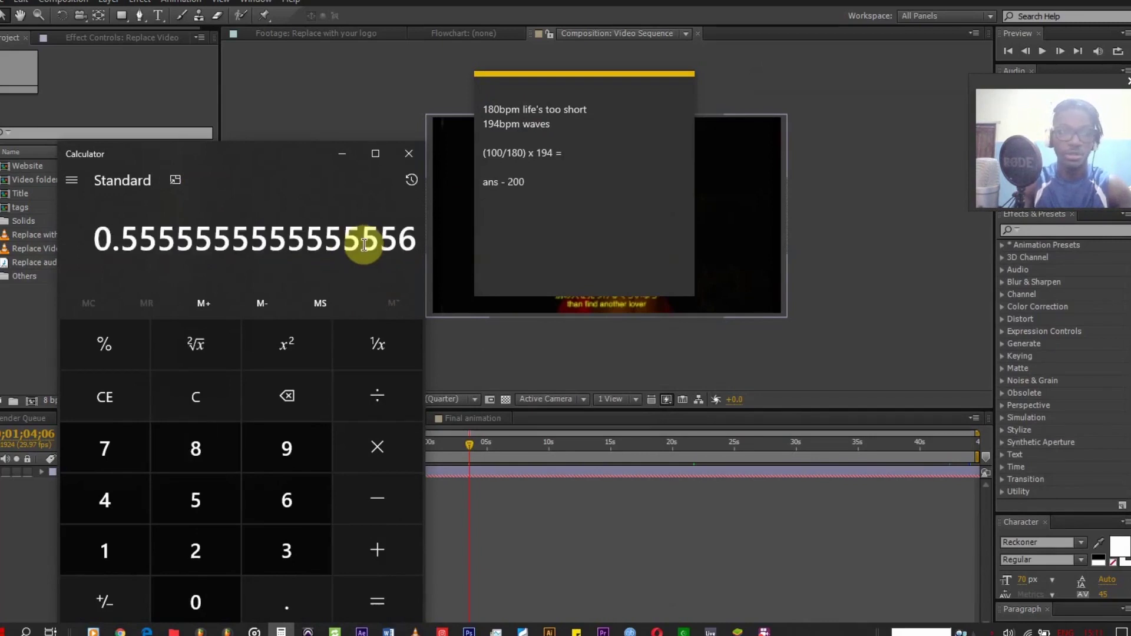
pyautogui.press('*')
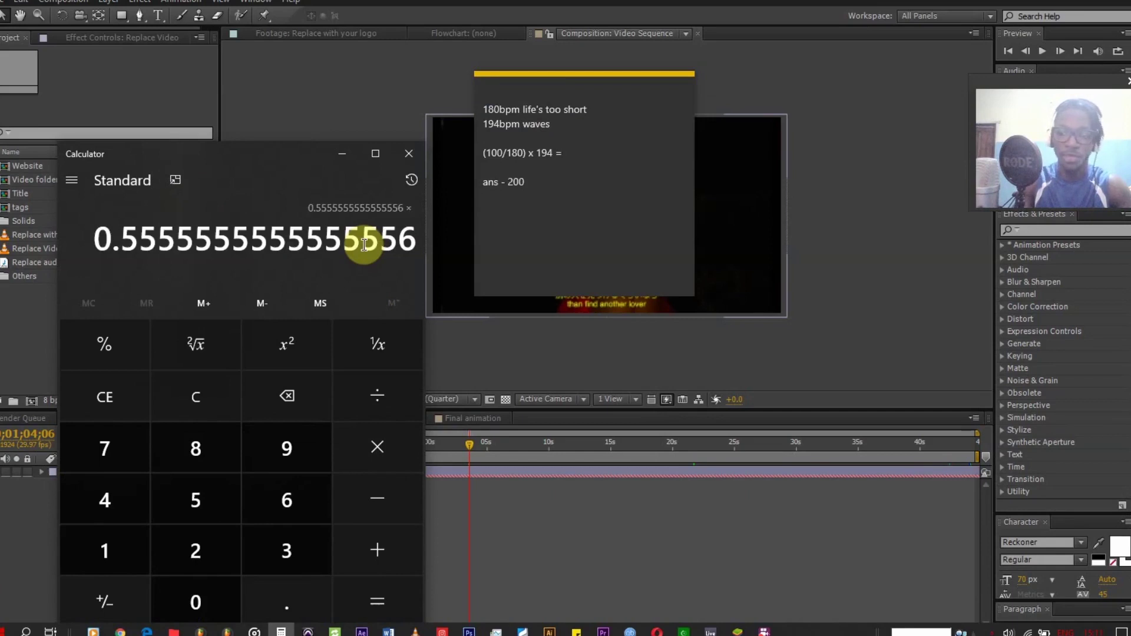
pyautogui.write('194')
pyautogui.press('Return')
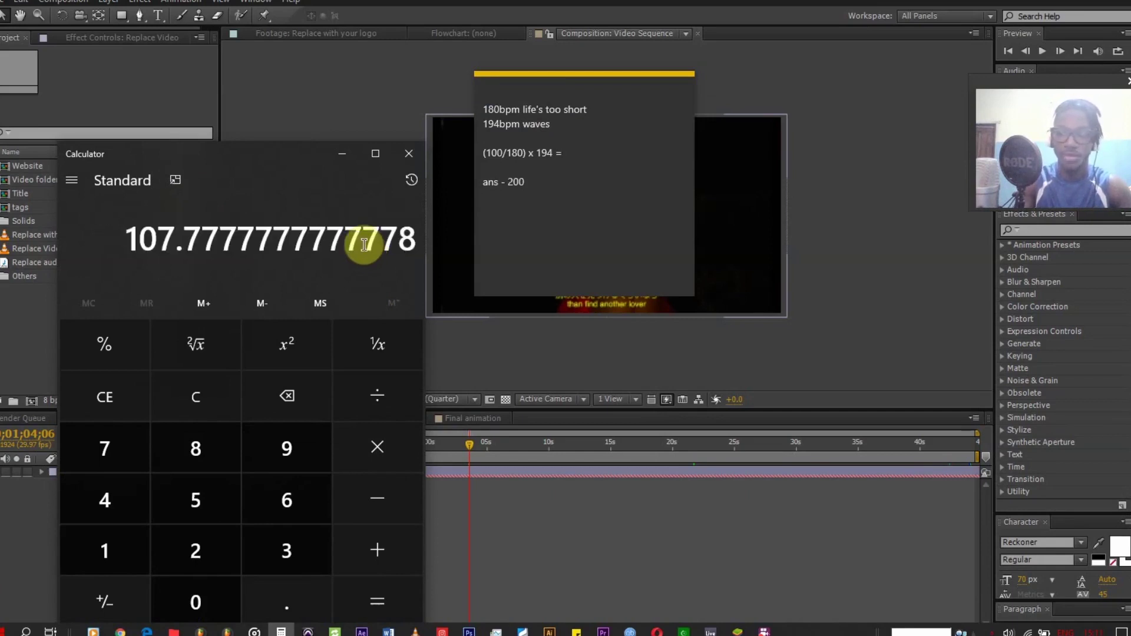
pyautogui.write('200')
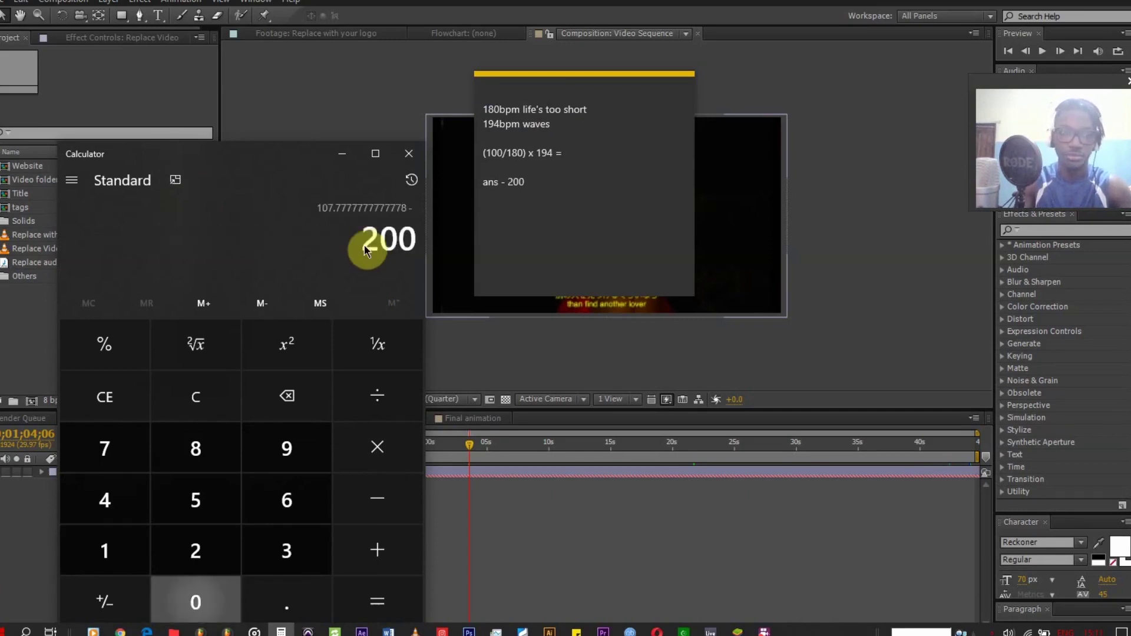
pyautogui.press('Return')
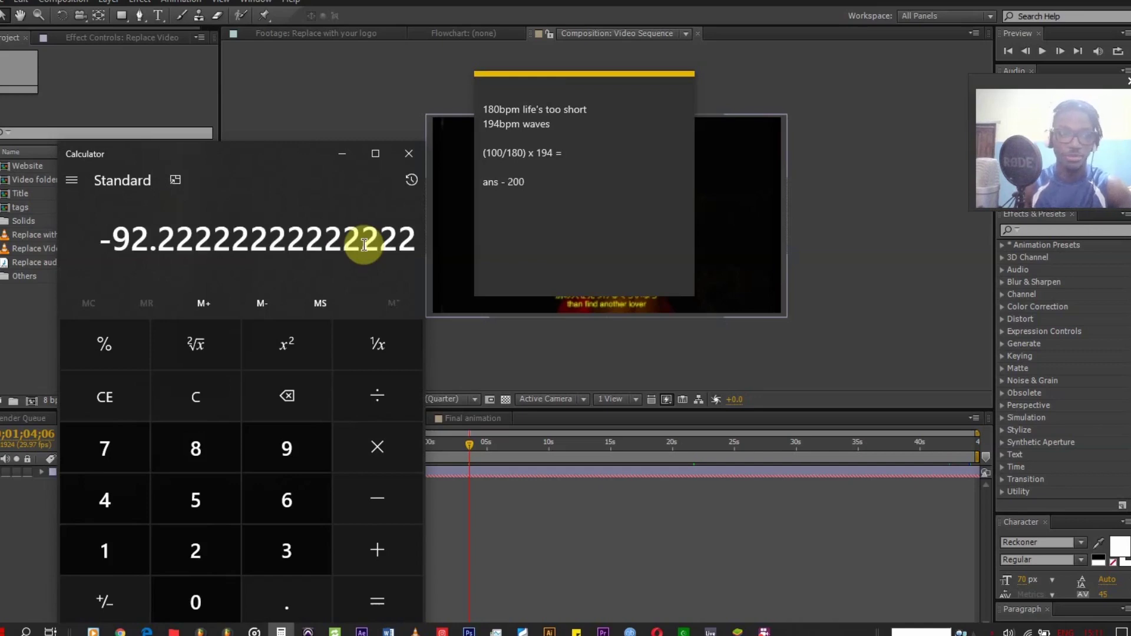
pyautogui.click(531, 512)
# Time-stretch the Replace Video layer with a −92.222% stretch factor
pyautogui.click(480, 472)
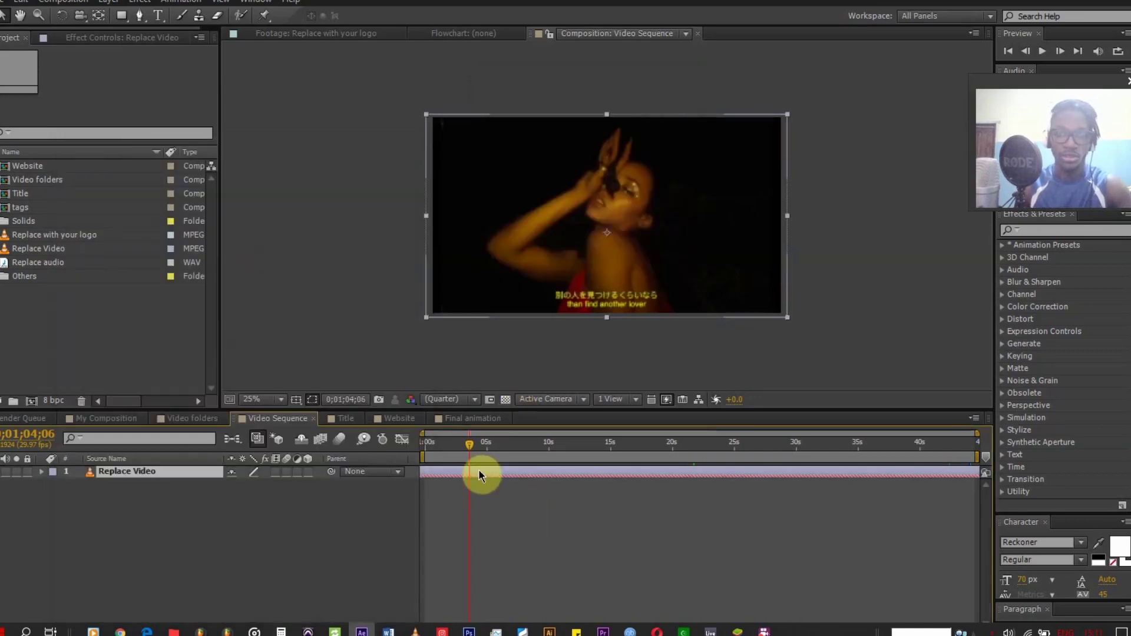
pyautogui.rightClick(478, 469)
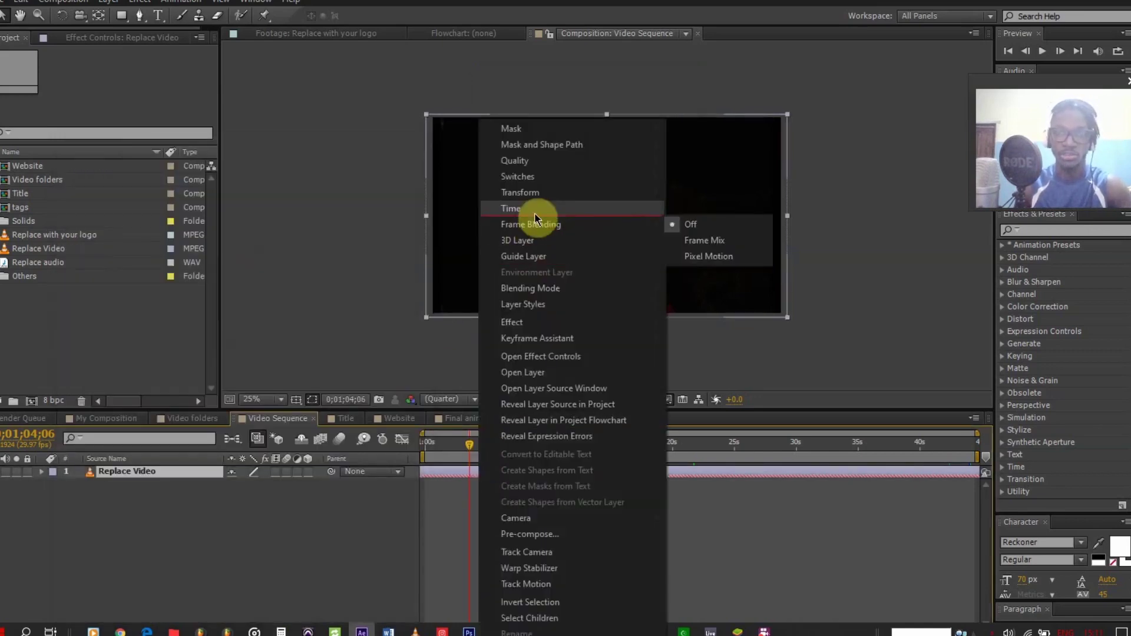
pyautogui.moveTo(536, 218)
pyautogui.click(727, 240)
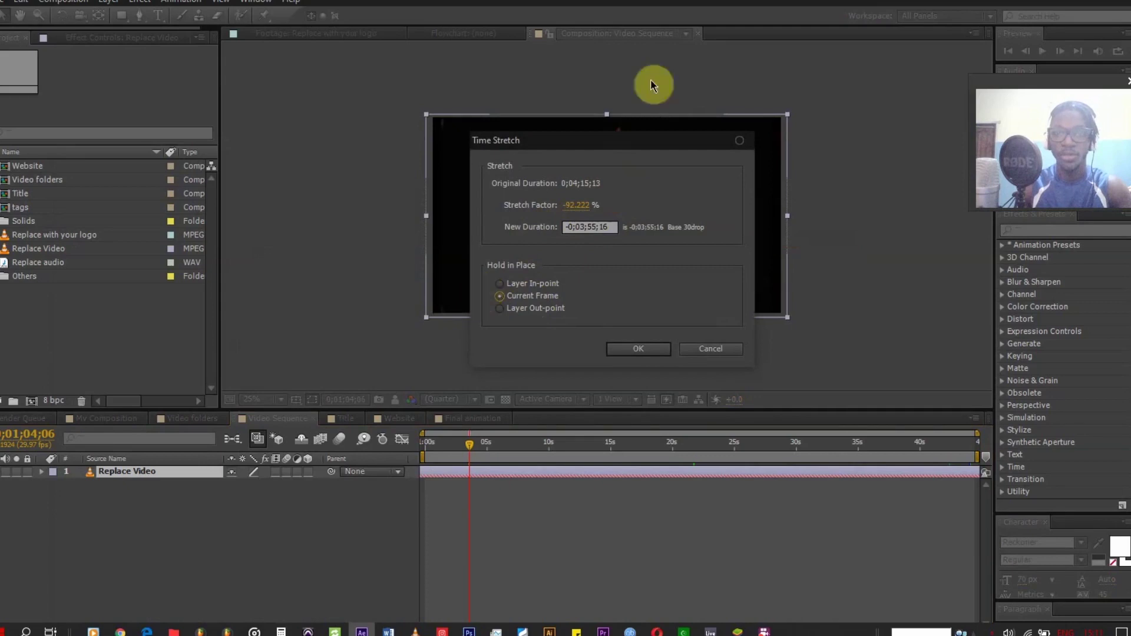
pyautogui.moveTo(651, 144); pyautogui.dragTo(301, 90)
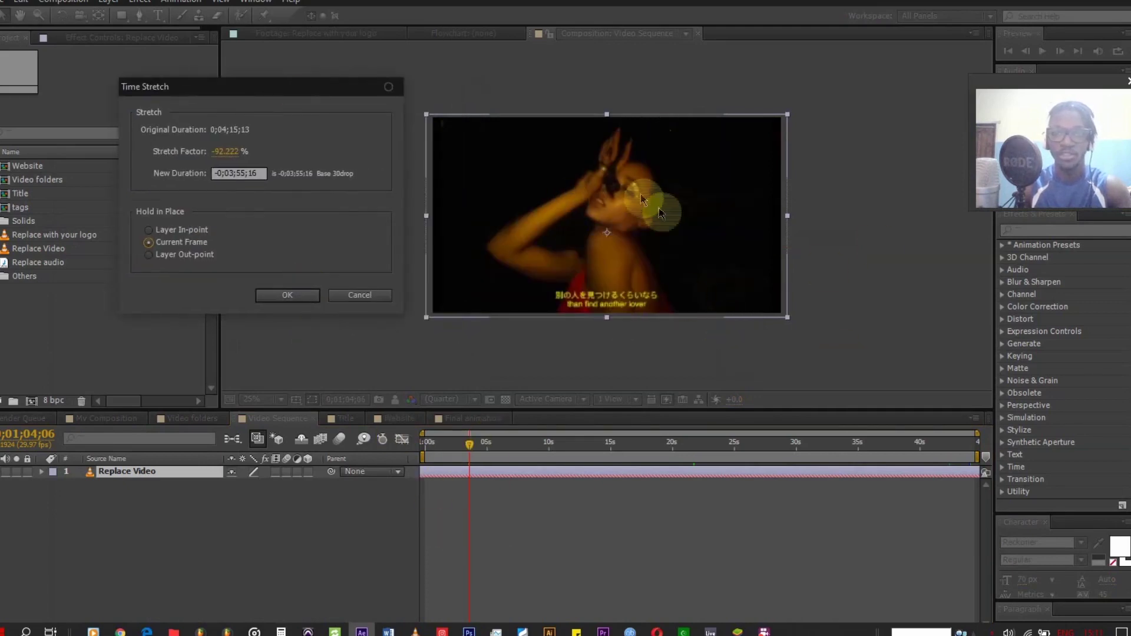
pyautogui.click(218, 173)
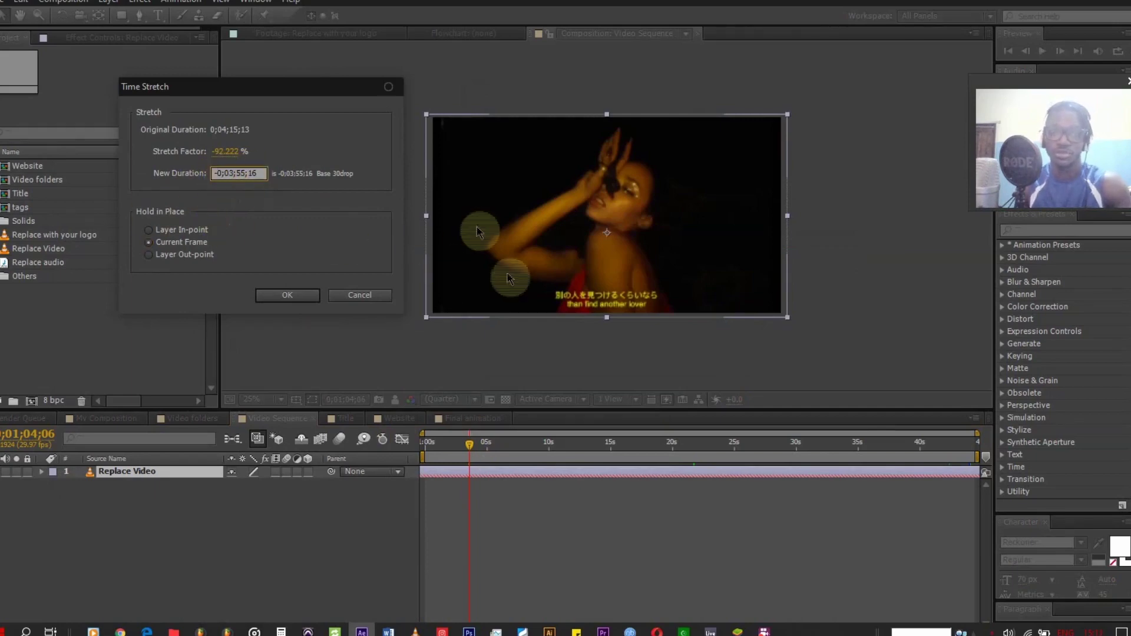
pyautogui.click(289, 295)
pyautogui.click(288, 299)
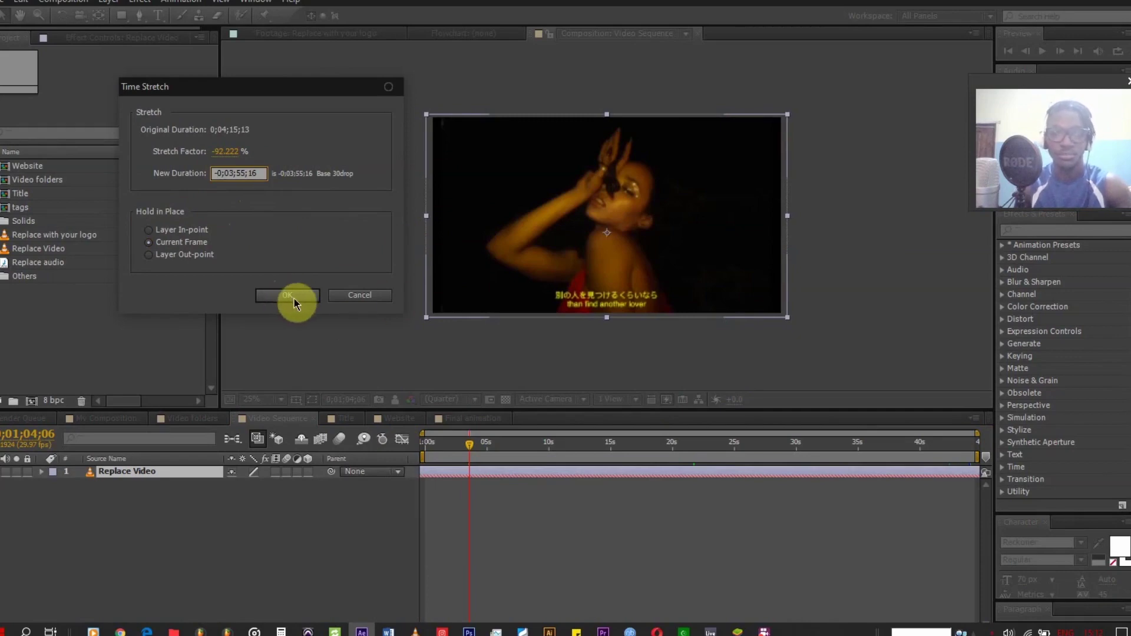
# Scrub from about 33 seconds to the sequence end to check the stretched video
pyautogui.moveTo(820, 440); pyautogui.dragTo(970, 445)
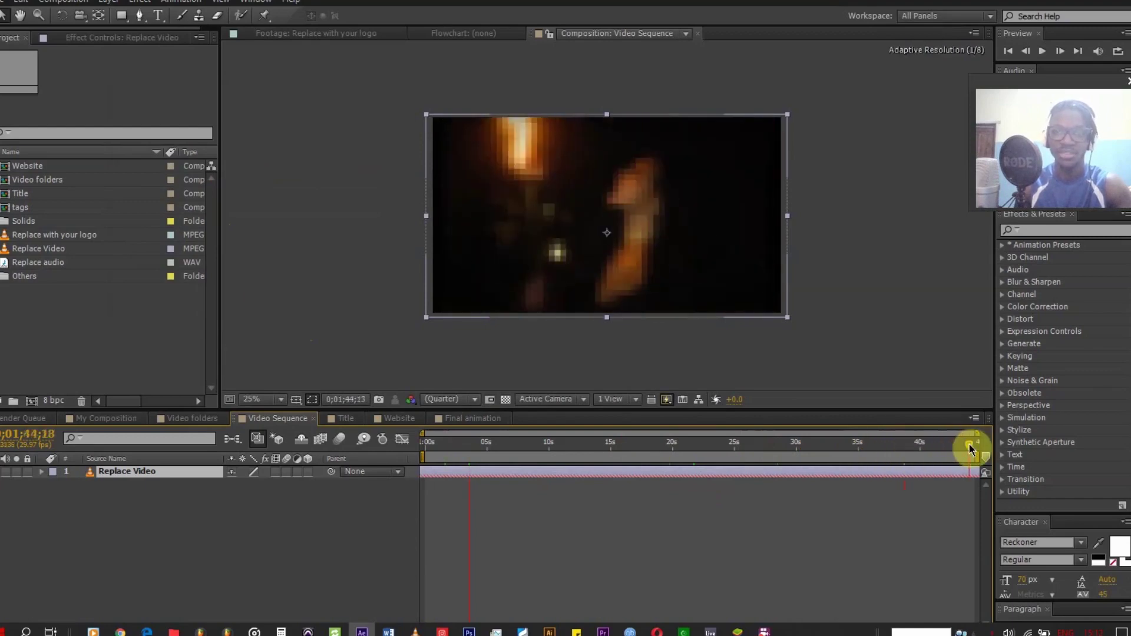
pyautogui.click(917, 449)
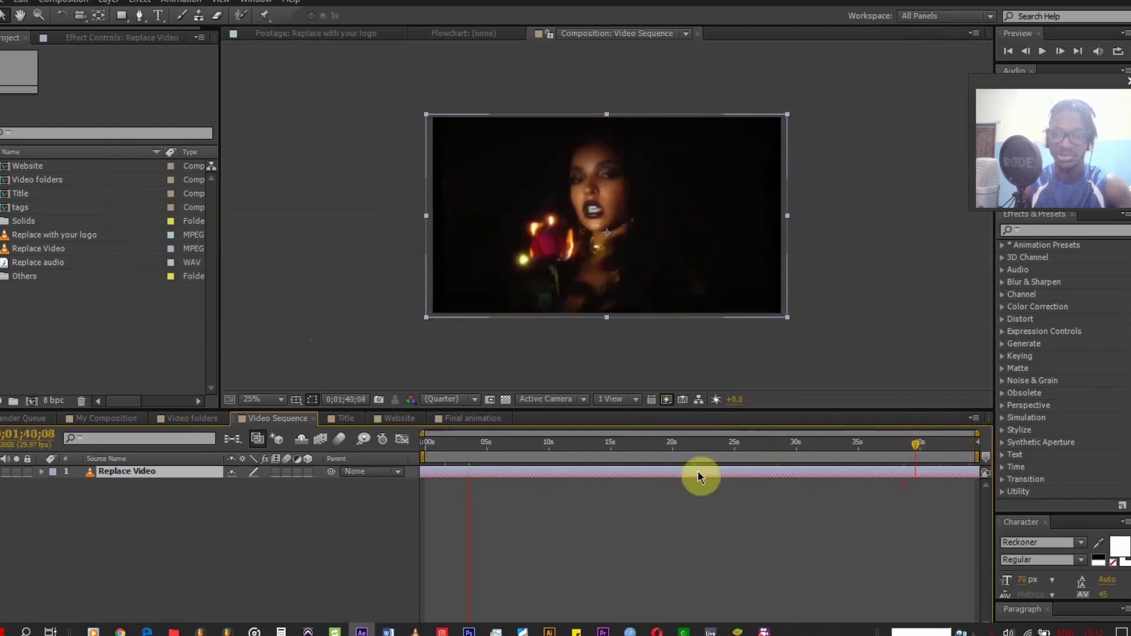
pyautogui.click(518, 516)
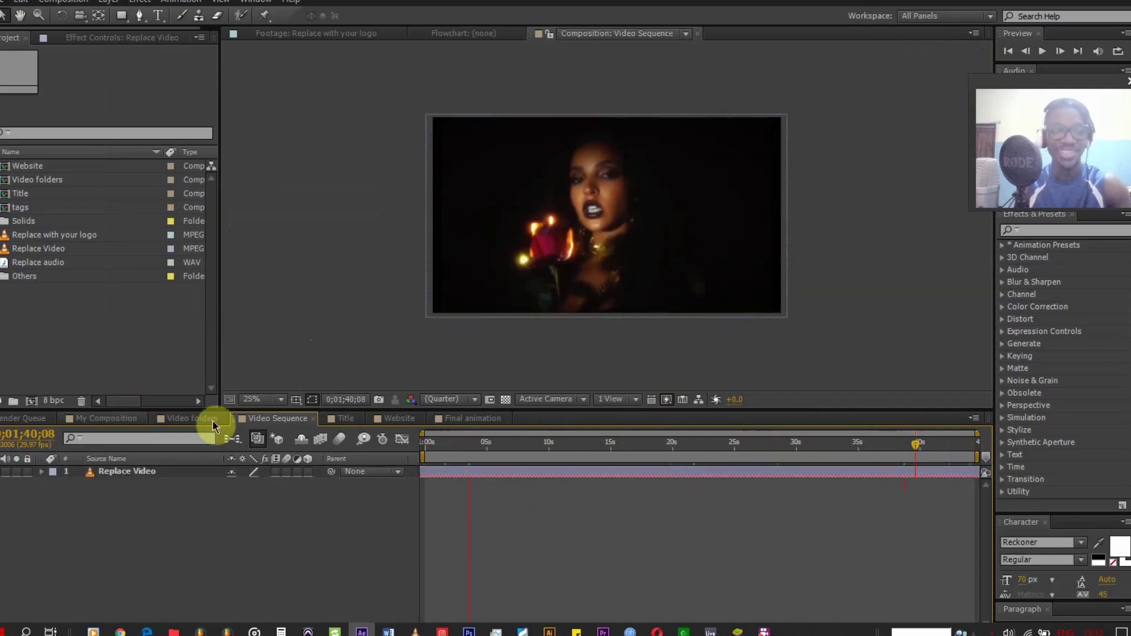
pyautogui.click(935, 447)
pyautogui.click(972, 449)
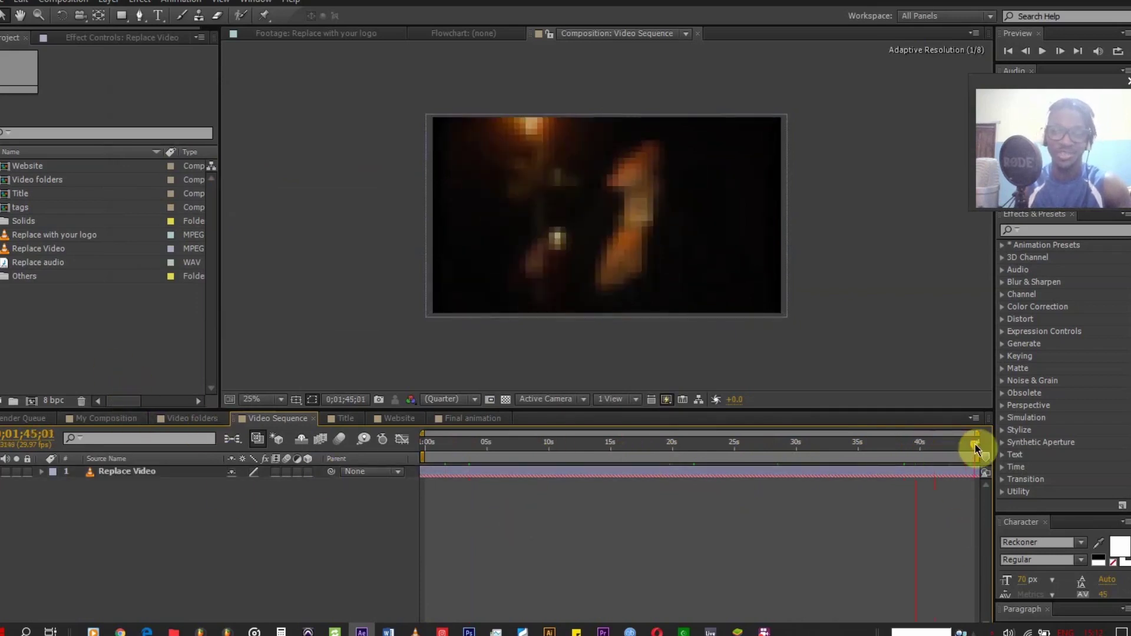
pyautogui.click(842, 472)
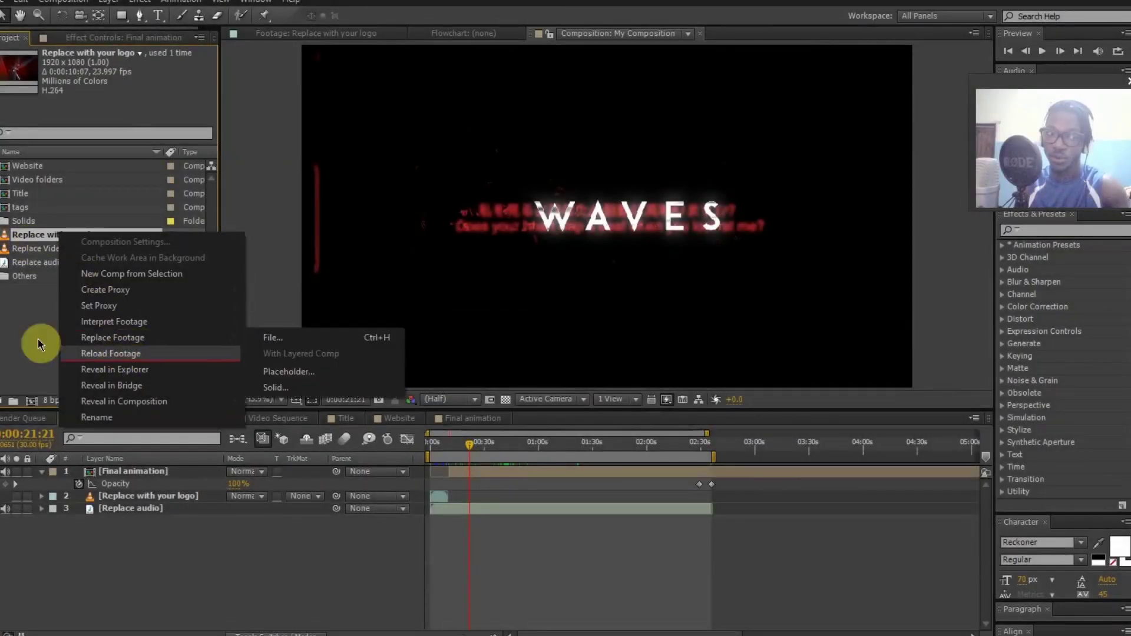
# Preview My Composition from the logo near six seconds to the WAVES title at 26 seconds
pyautogui.click(37, 340)
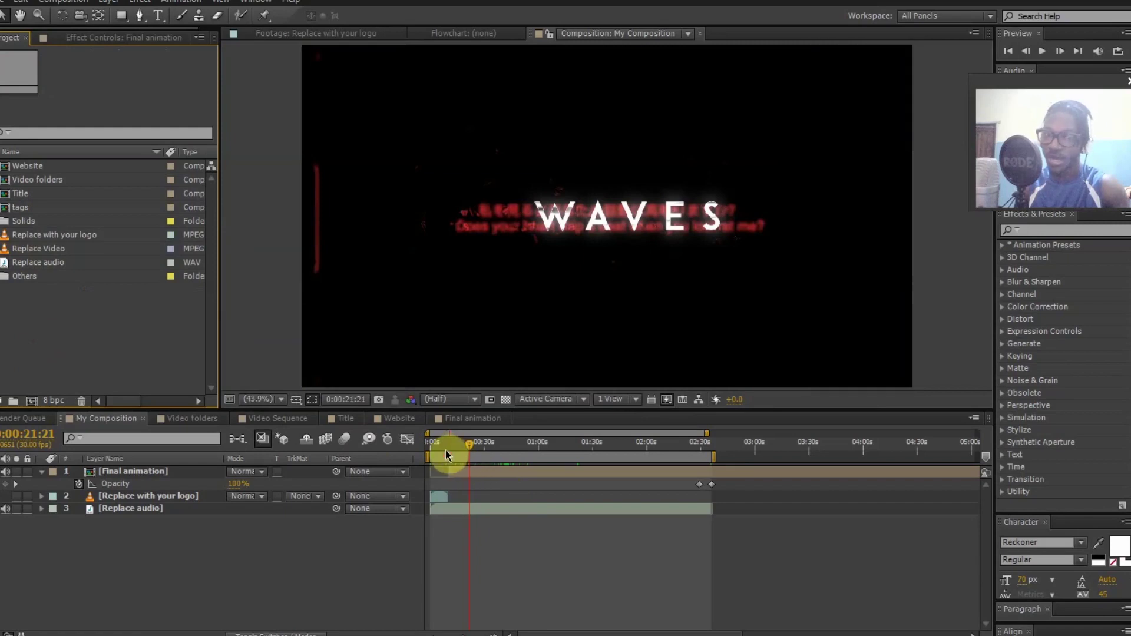
pyautogui.moveTo(445, 450); pyautogui.dragTo(440, 462)
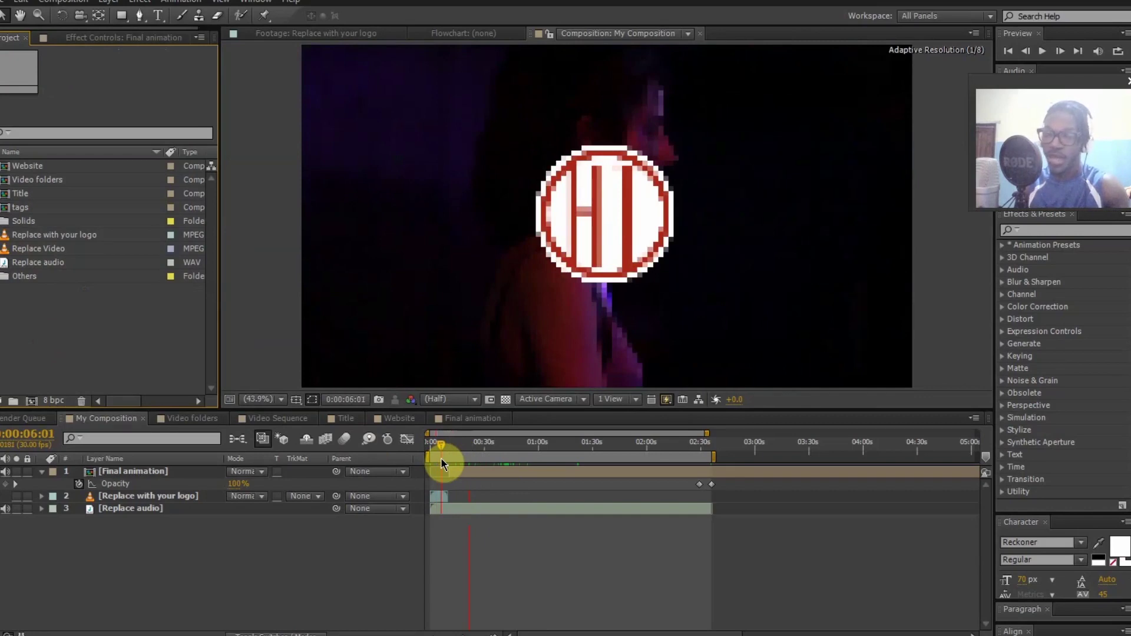
pyautogui.moveTo(442, 462); pyautogui.dragTo(442, 458)
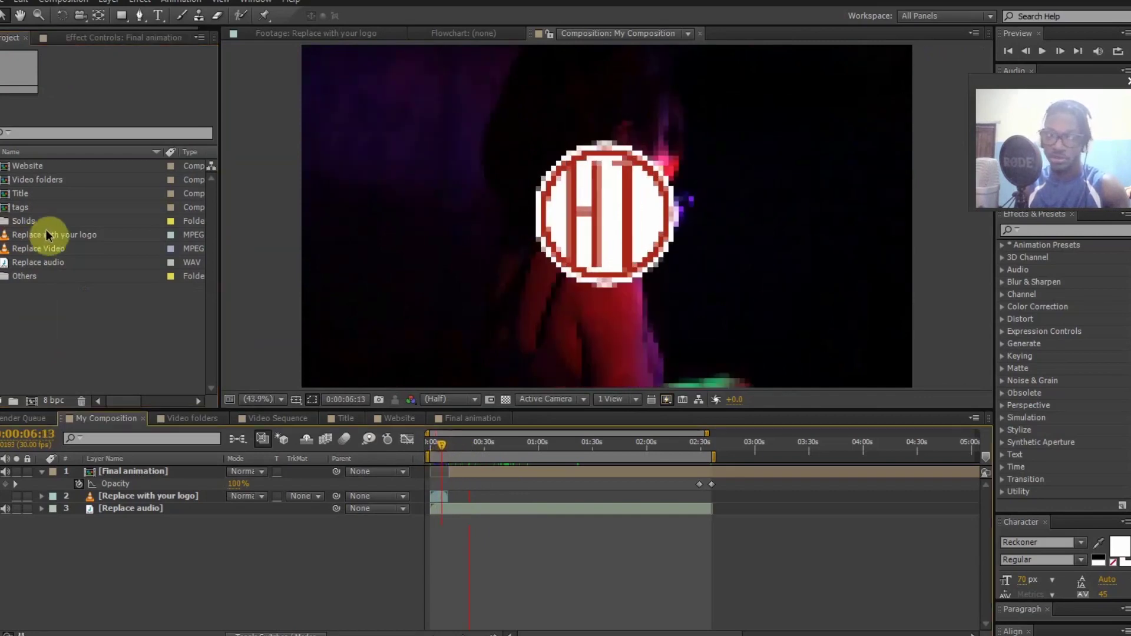
pyautogui.click(56, 298)
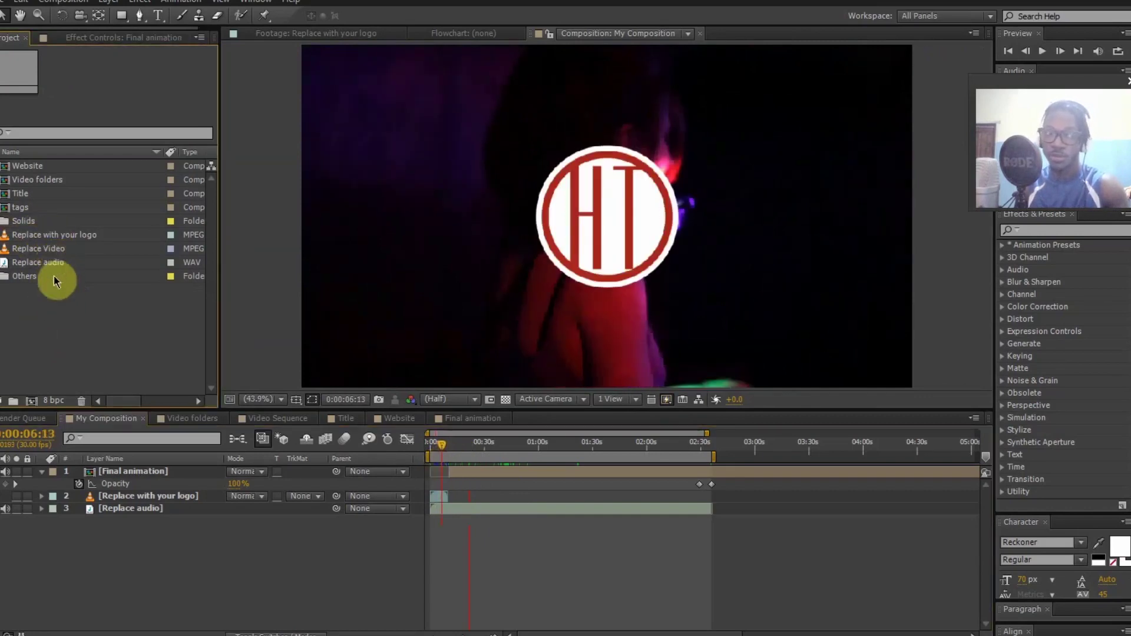
pyautogui.click(177, 533)
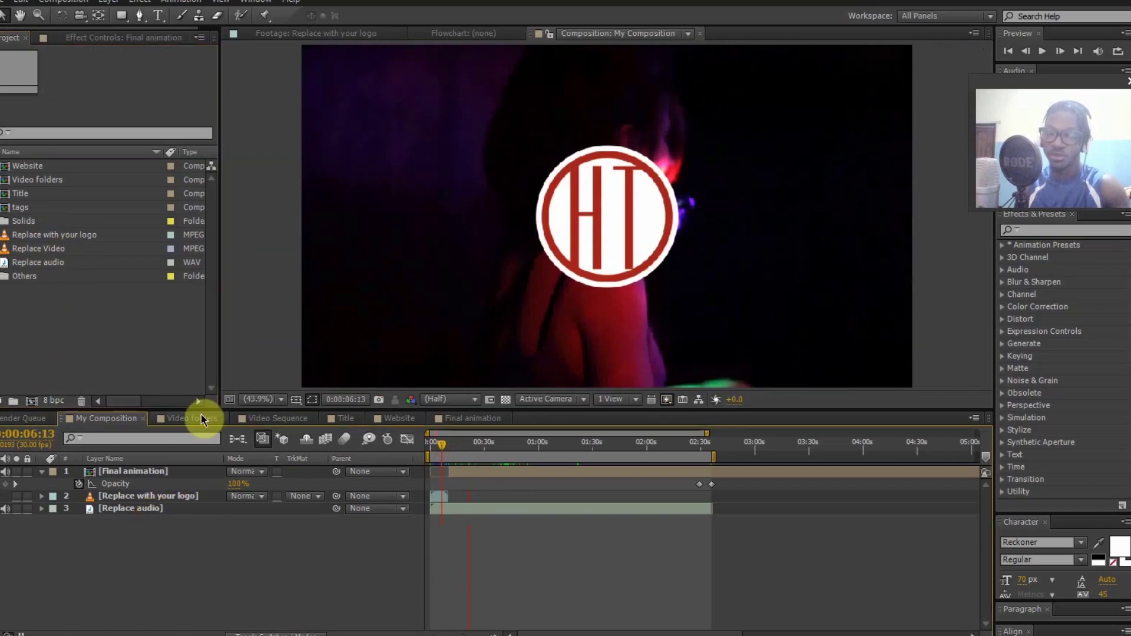
pyautogui.click(477, 457)
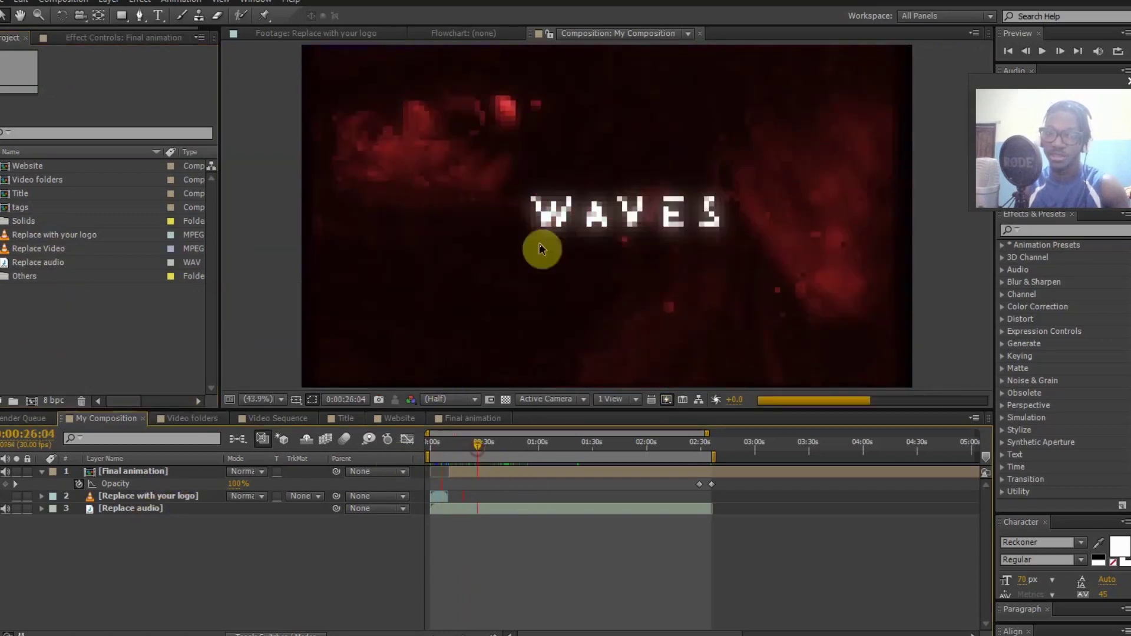
# In the Title composition, test replacing WAVES with 'BEAT TITLE', then undo to keep WAVES
pyautogui.doubleClick(27, 198)
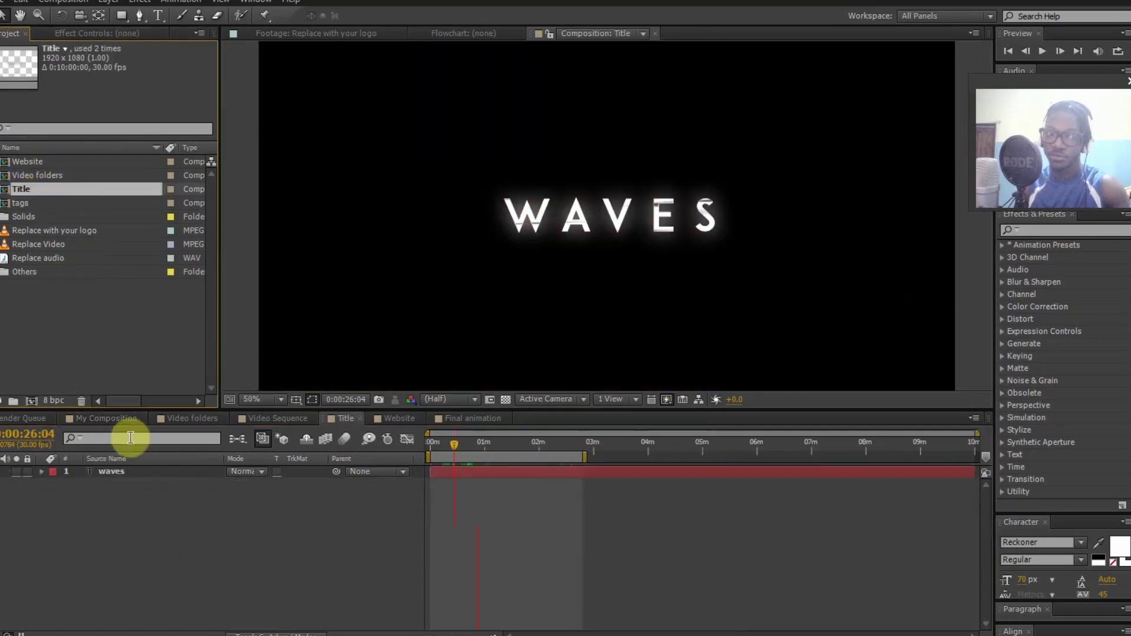
pyautogui.doubleClick(115, 474)
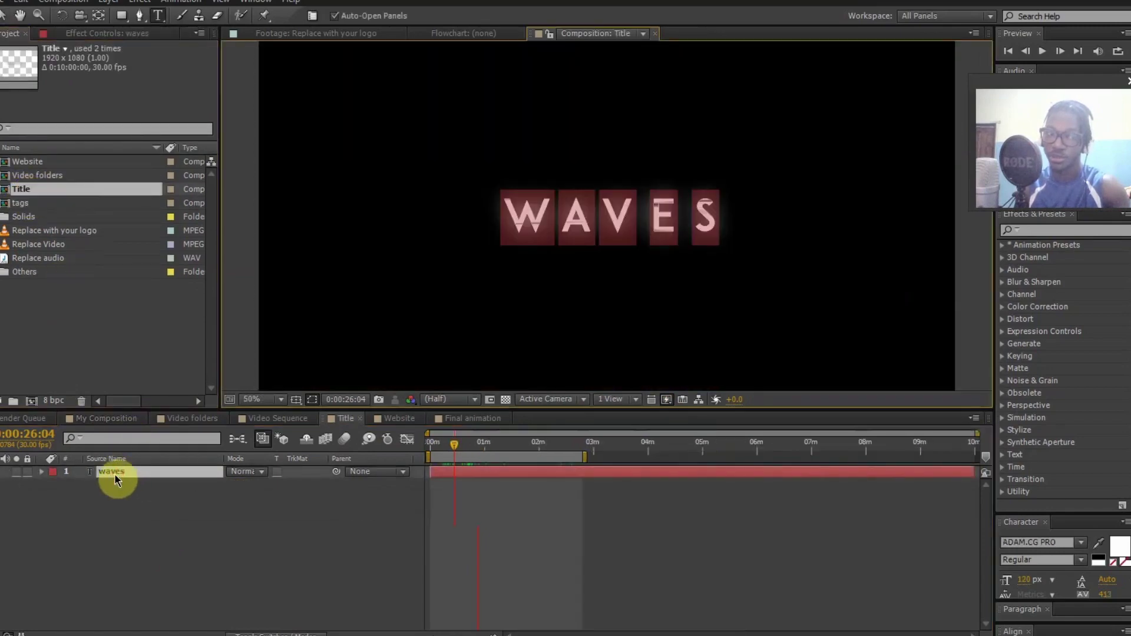
pyautogui.click(579, 212)
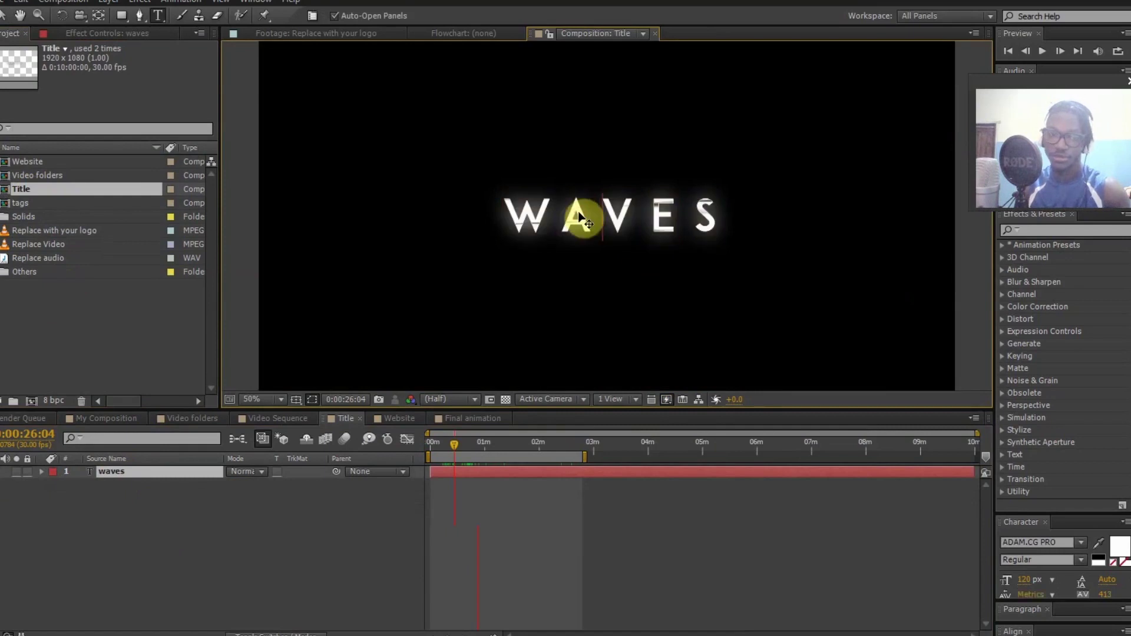
pyautogui.doubleClick(578, 213)
pyautogui.write('BEA')
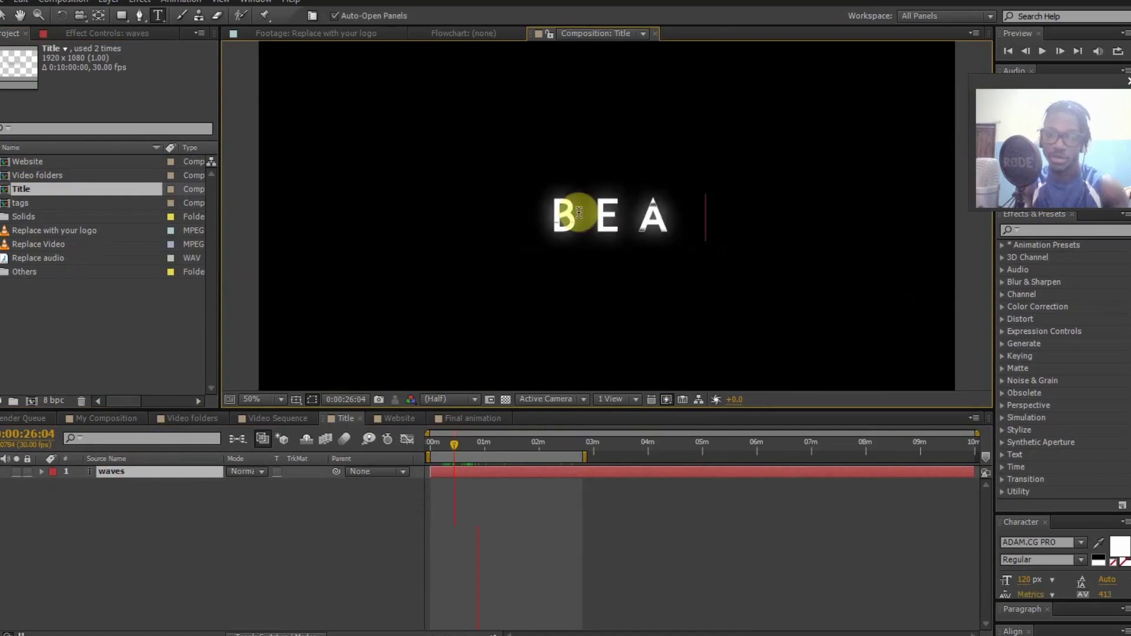
pyautogui.write('T TITLE')
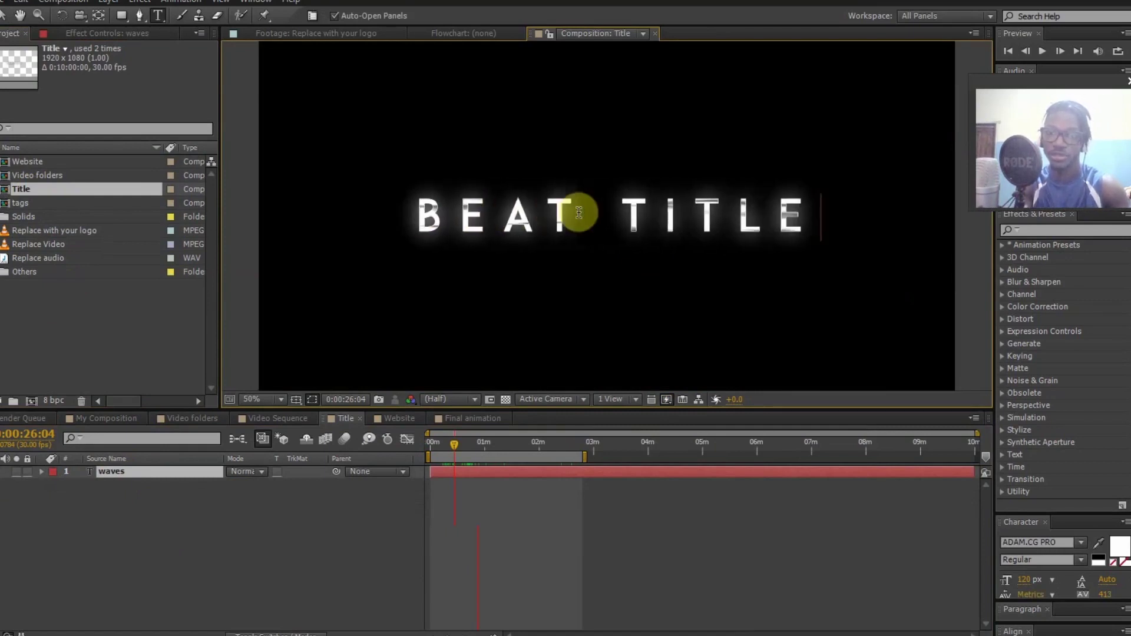
pyautogui.hotkey('ctrl', 'z')
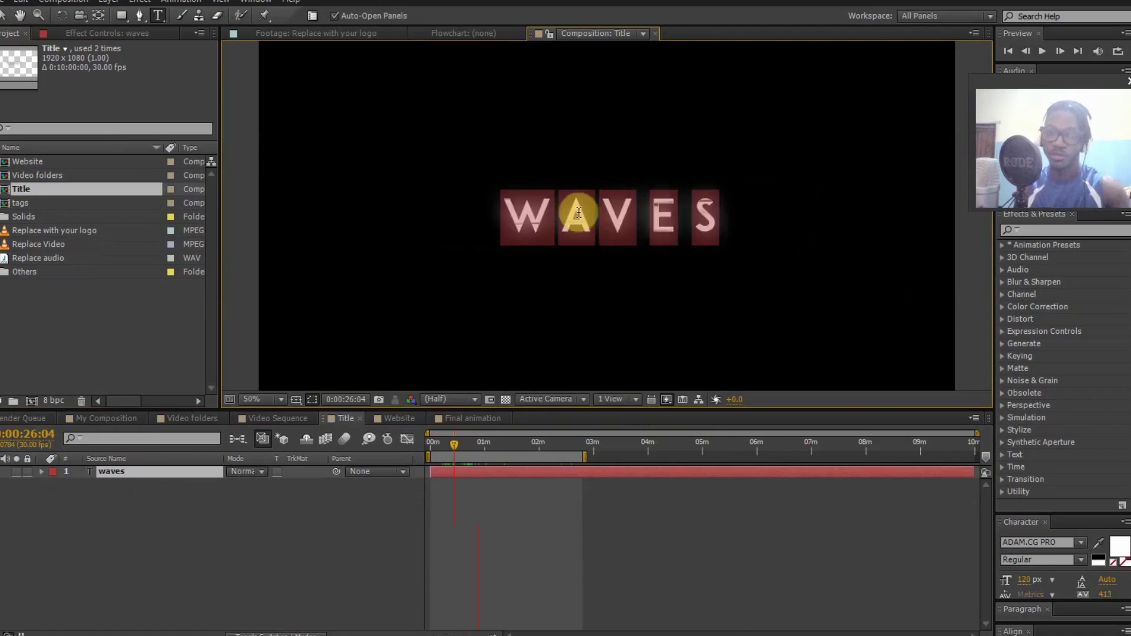
pyautogui.click(261, 540)
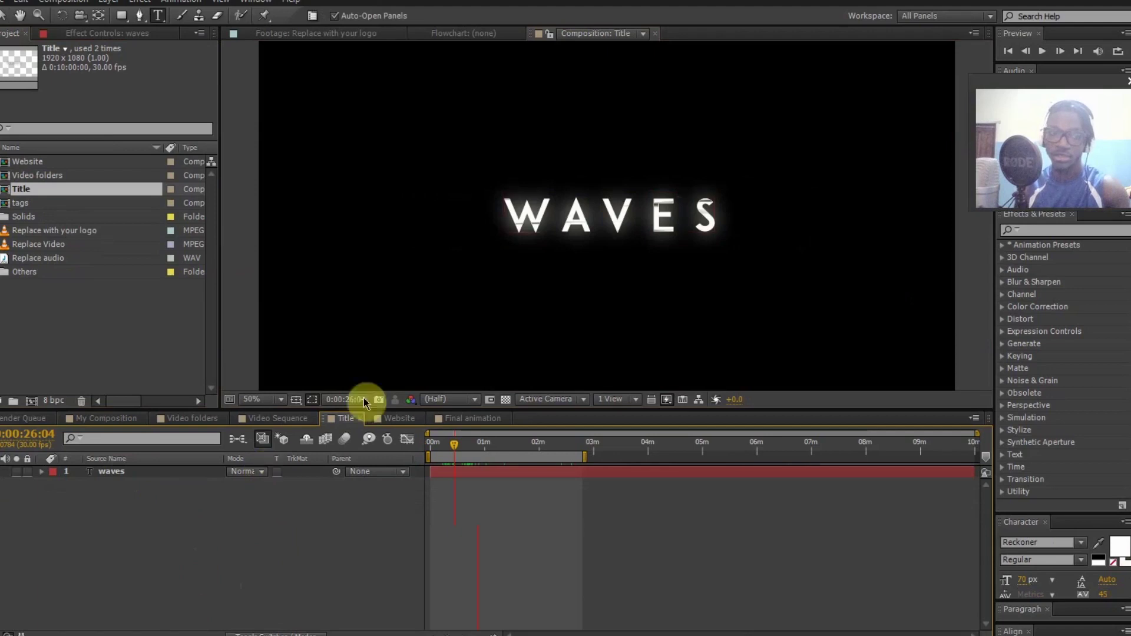
pyautogui.click(109, 419)
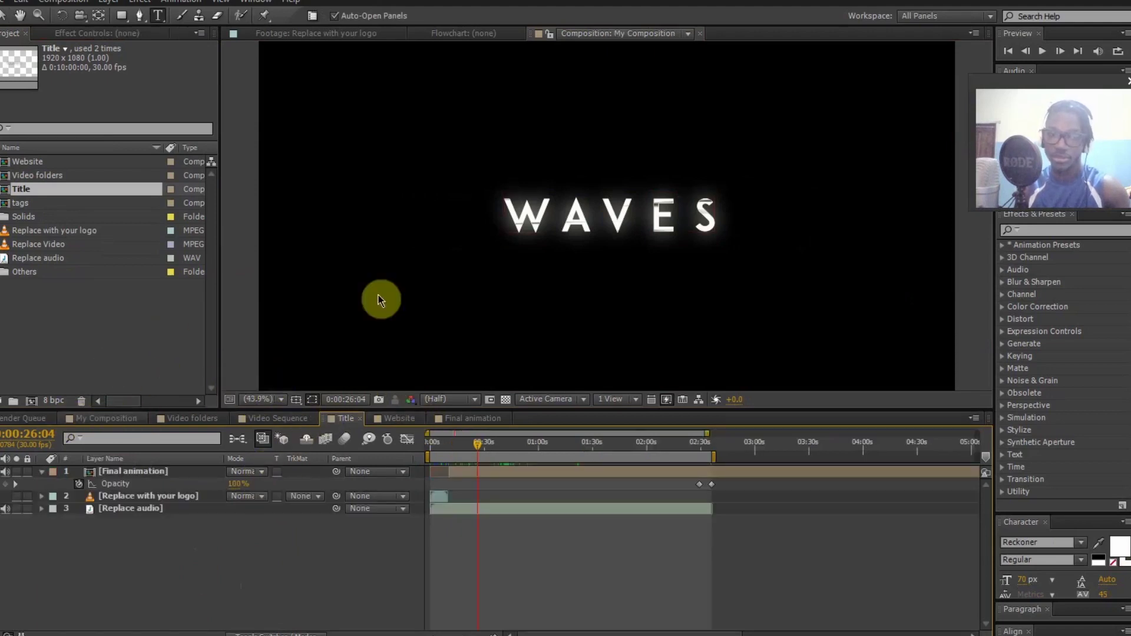
# Scrub My Composition to about 45 seconds, where HIFYTECHBEATS.COM shows under WAVES
pyautogui.click(464, 446)
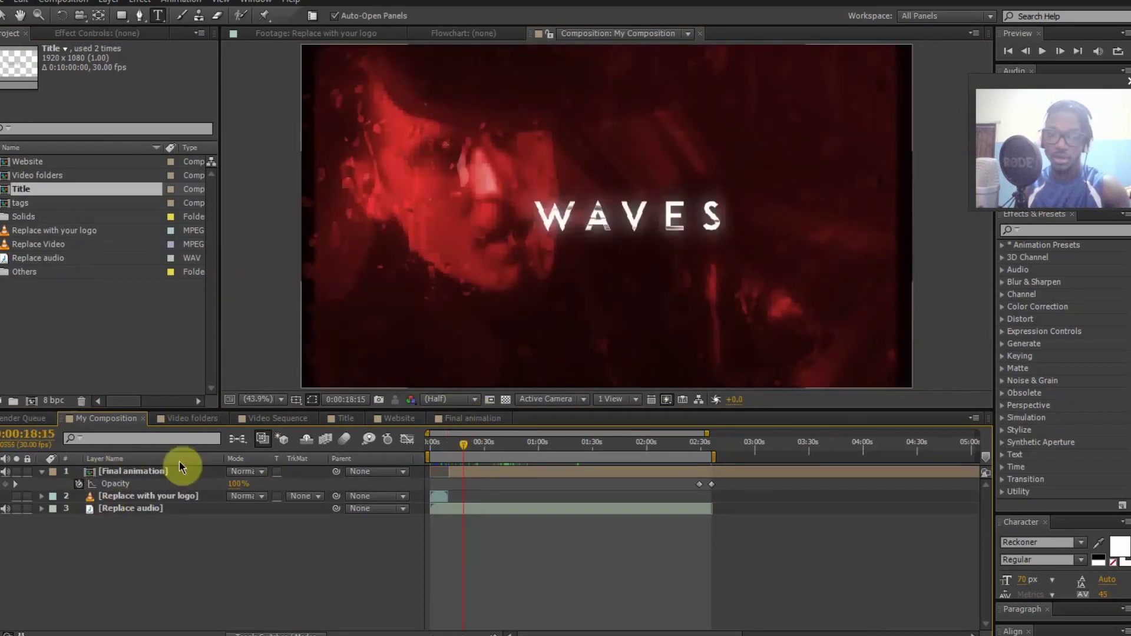
pyautogui.click(151, 509)
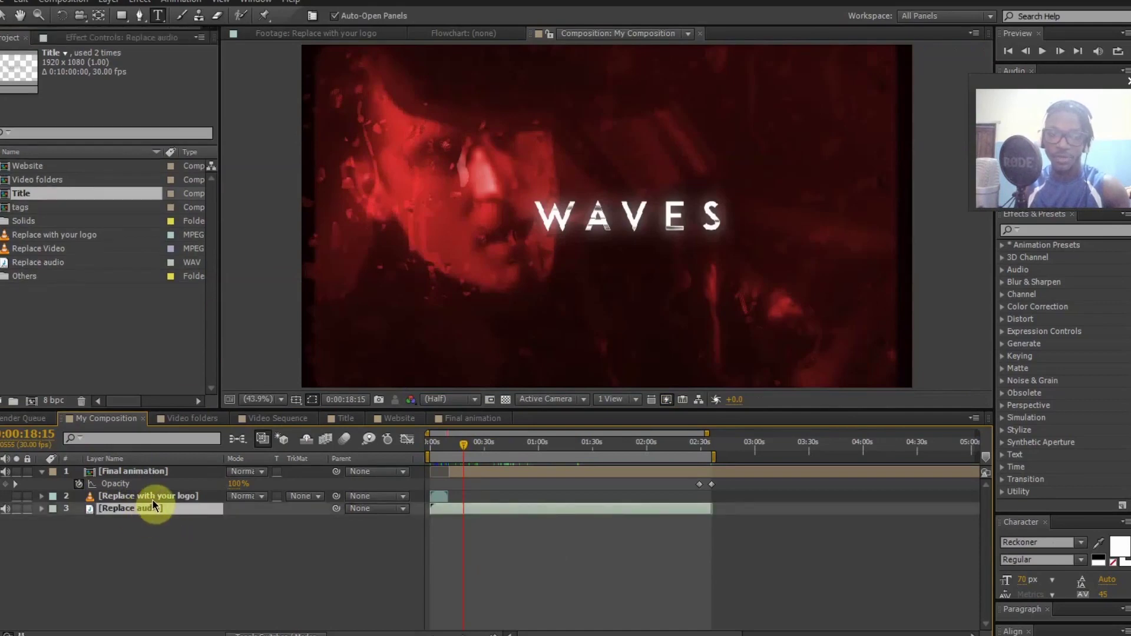
pyautogui.moveTo(463, 443); pyautogui.dragTo(515, 467)
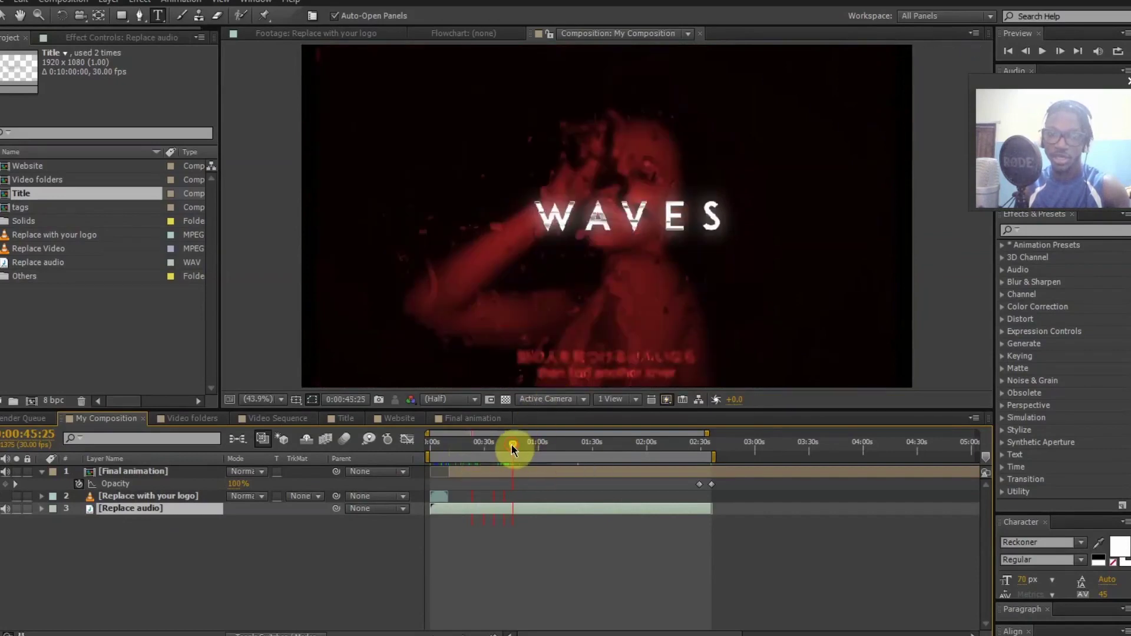
pyautogui.moveTo(511, 446); pyautogui.dragTo(509, 445)
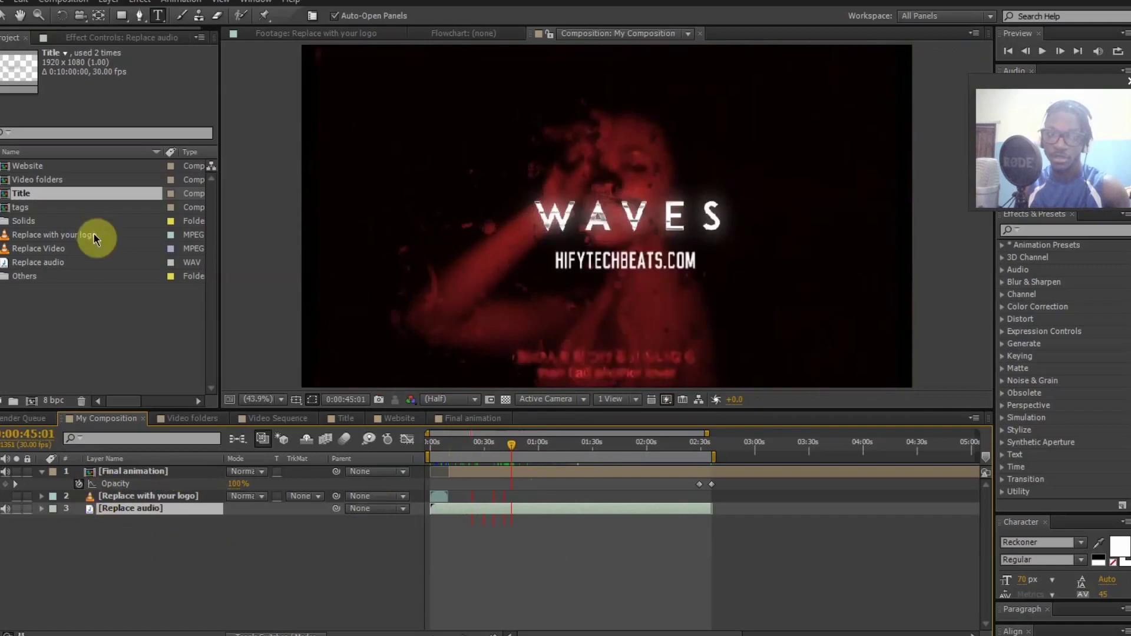
pyautogui.click(33, 169)
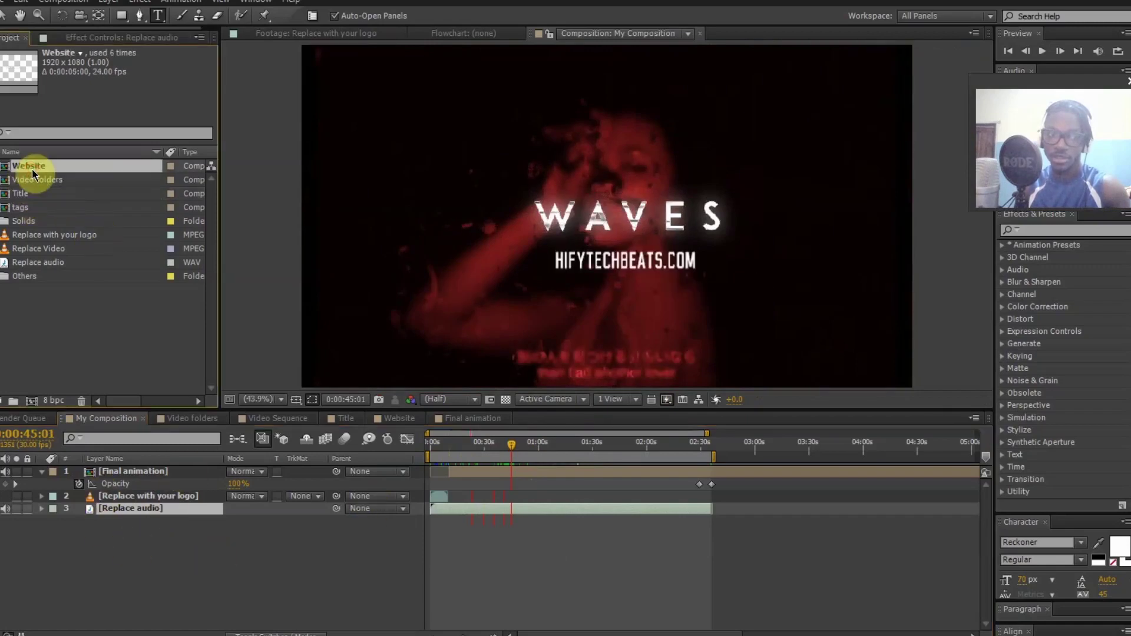
# Open the Website composition, test typing 'dfjd' over HIFYTECHBEATS.COM, then undo it
pyautogui.doubleClick(32, 171)
pyautogui.click(140, 510)
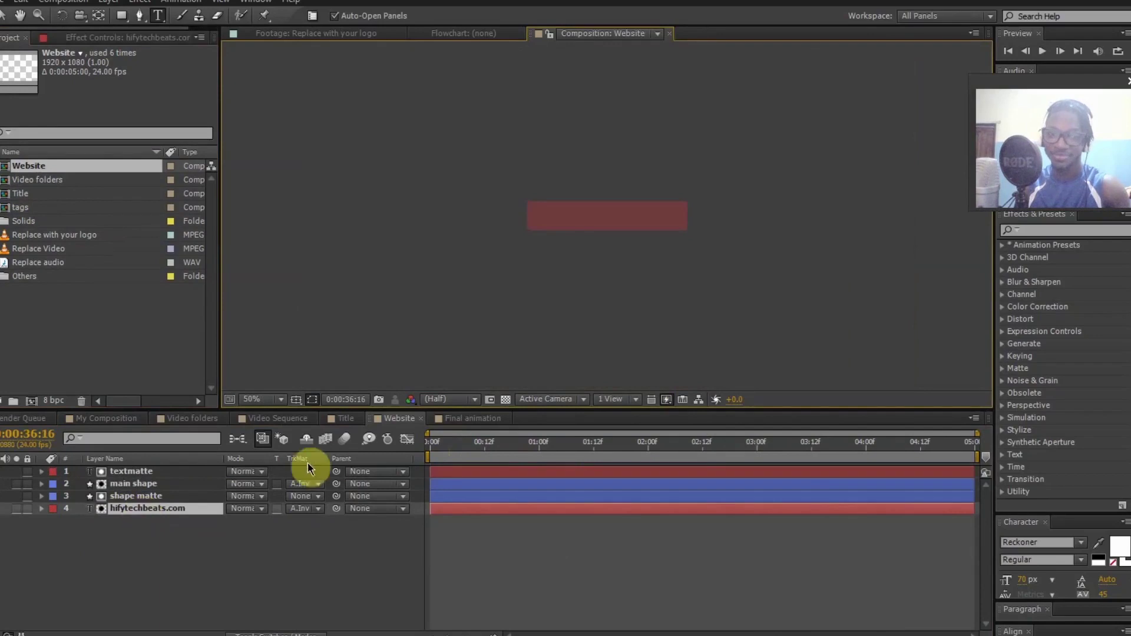
pyautogui.moveTo(465, 450); pyautogui.dragTo(490, 447)
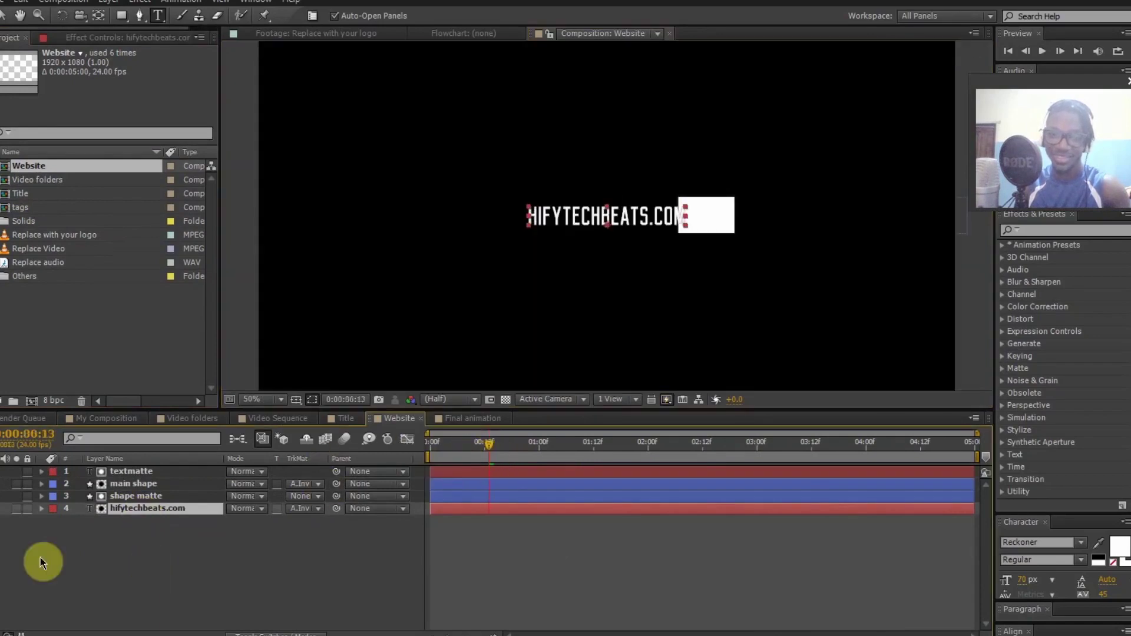
pyautogui.doubleClick(662, 213)
pyautogui.write('dfjd')
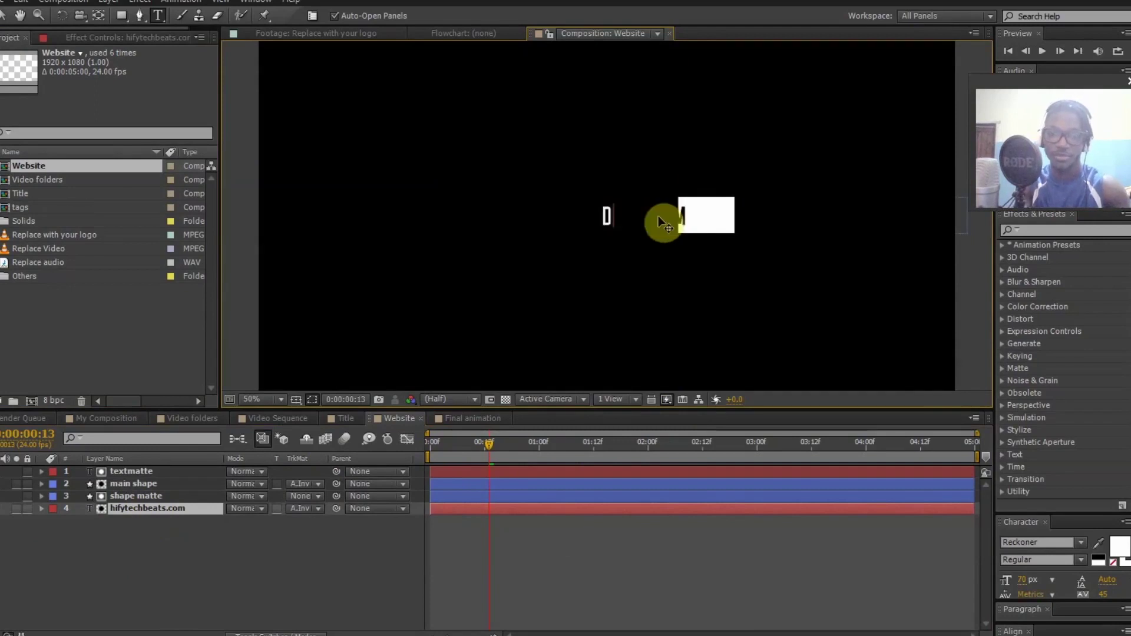
pyautogui.hotkey('ctrl', 'z')
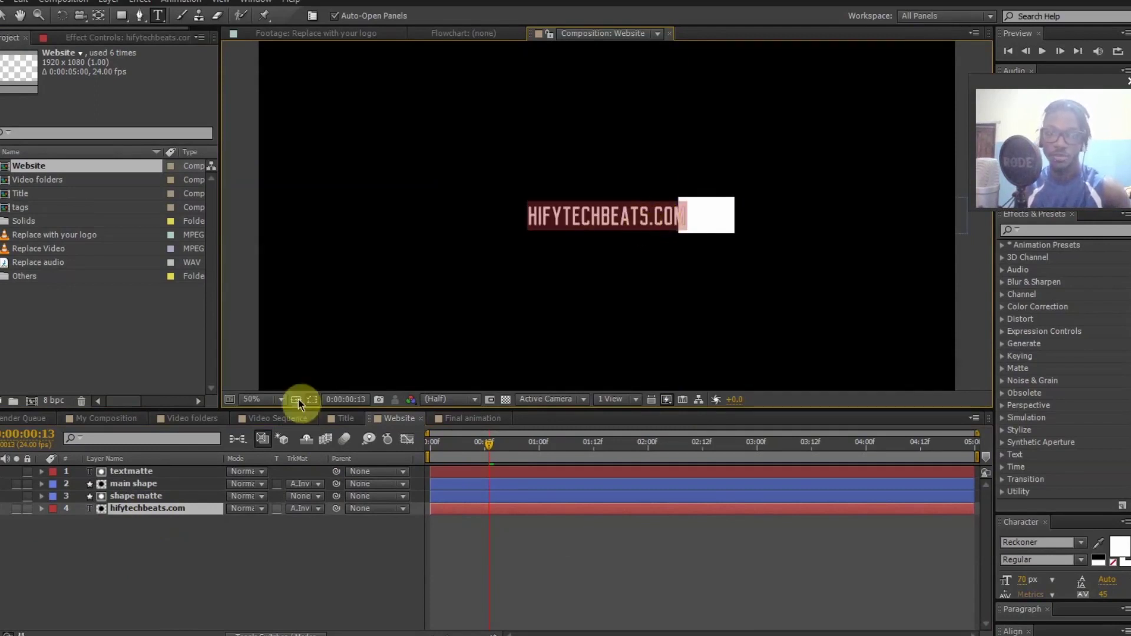
pyautogui.click(124, 562)
# Inspect the textmatte layer and the website text again without changing the wording
pyautogui.click(147, 475)
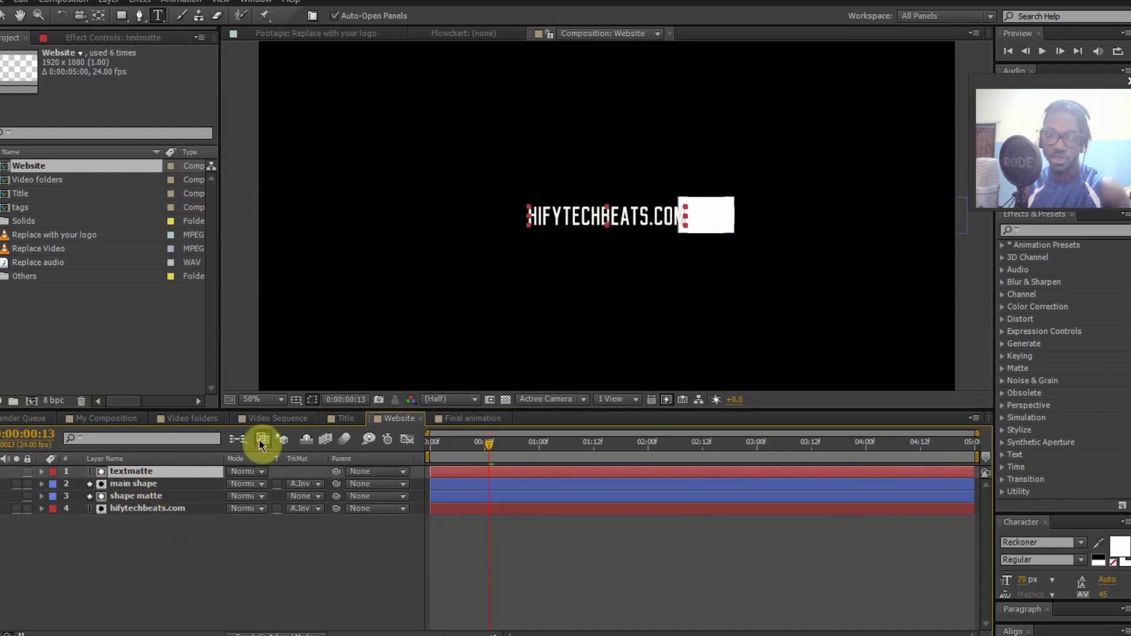
pyautogui.click(570, 211)
pyautogui.doubleClick(570, 210)
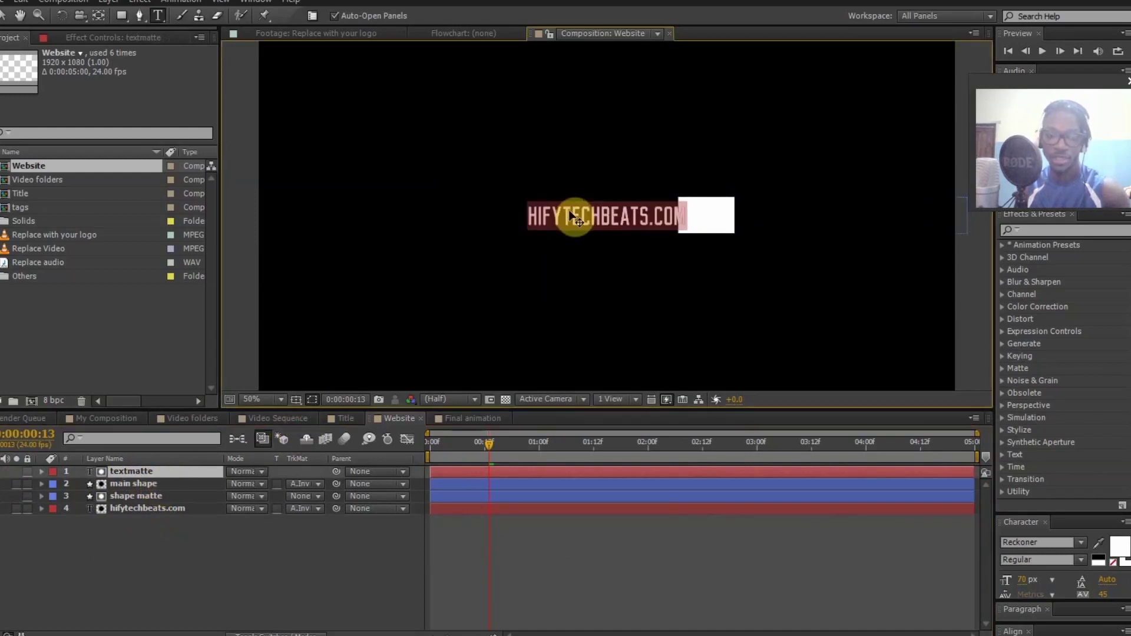
pyautogui.click(569, 214)
pyautogui.click(328, 568)
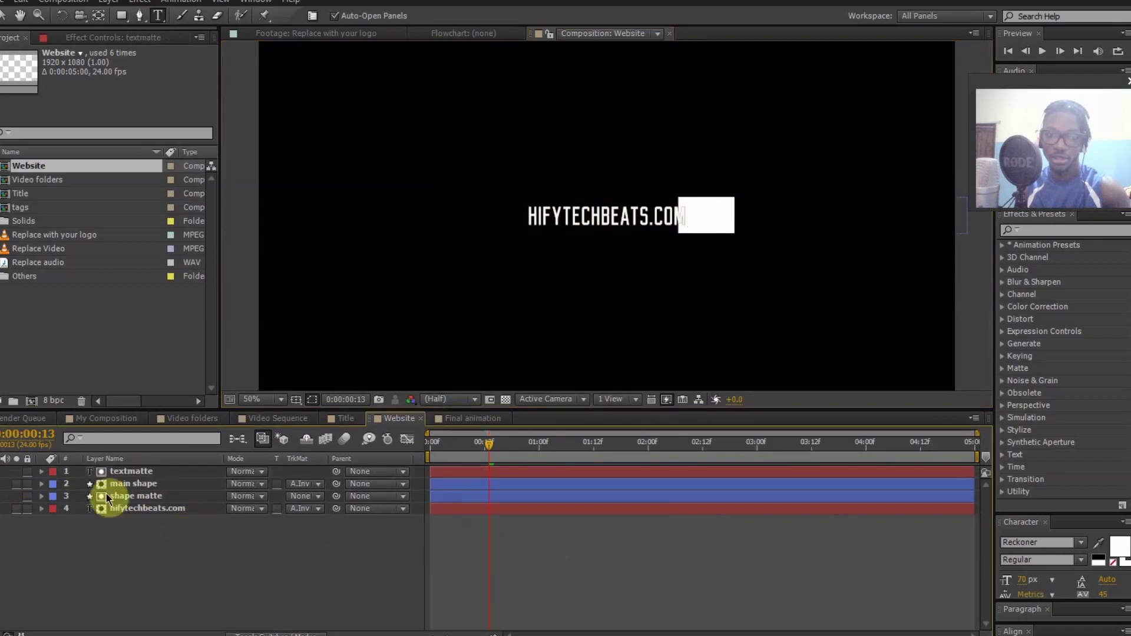
# Open Video folders and show the Video sequence layer's Hue/Saturation effect controls
pyautogui.click(28, 423)
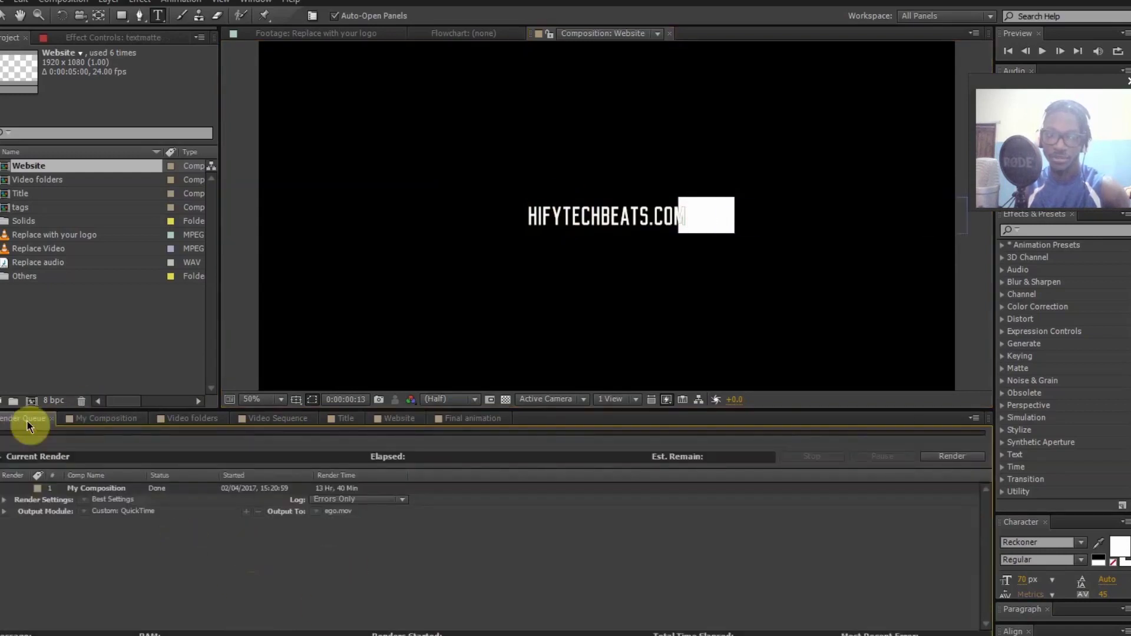
pyautogui.click(111, 416)
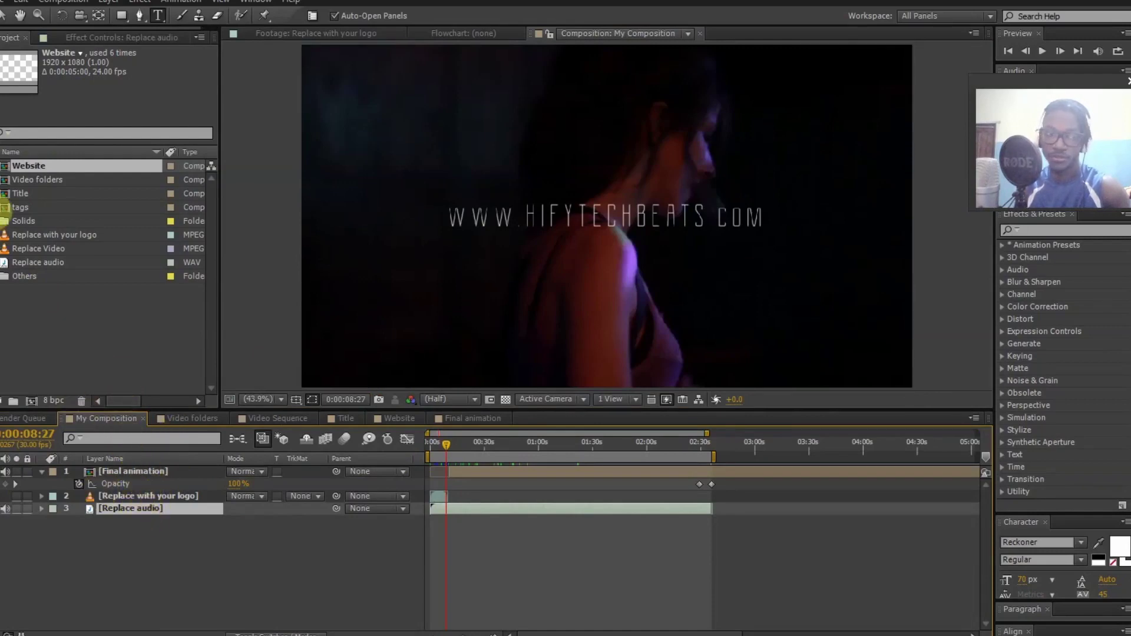
pyautogui.doubleClick(35, 178)
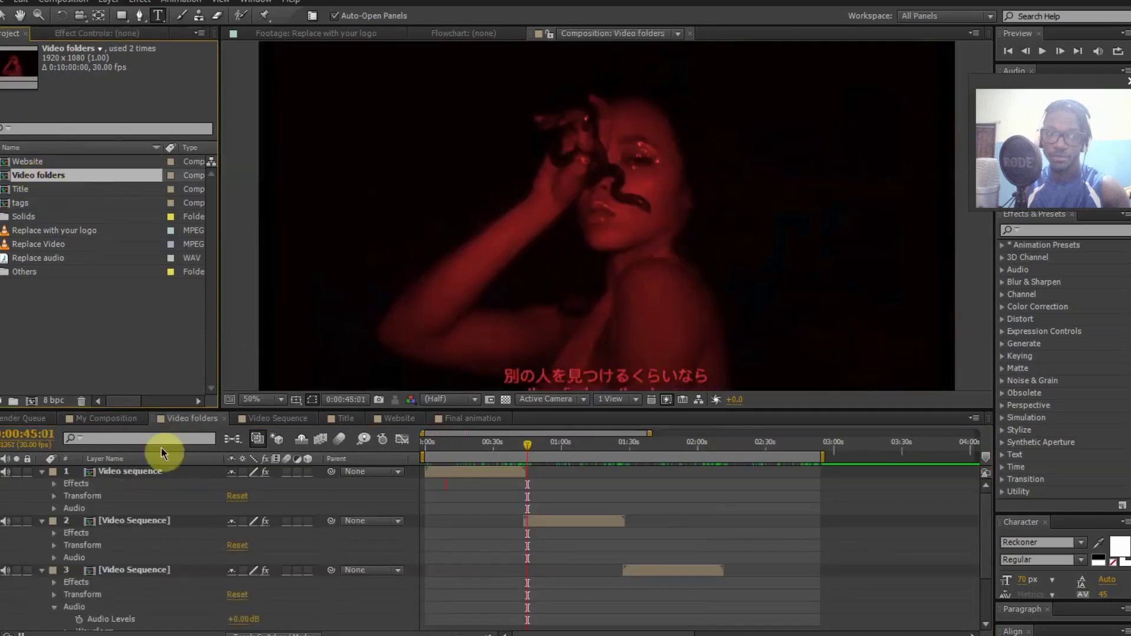
pyautogui.click(147, 470)
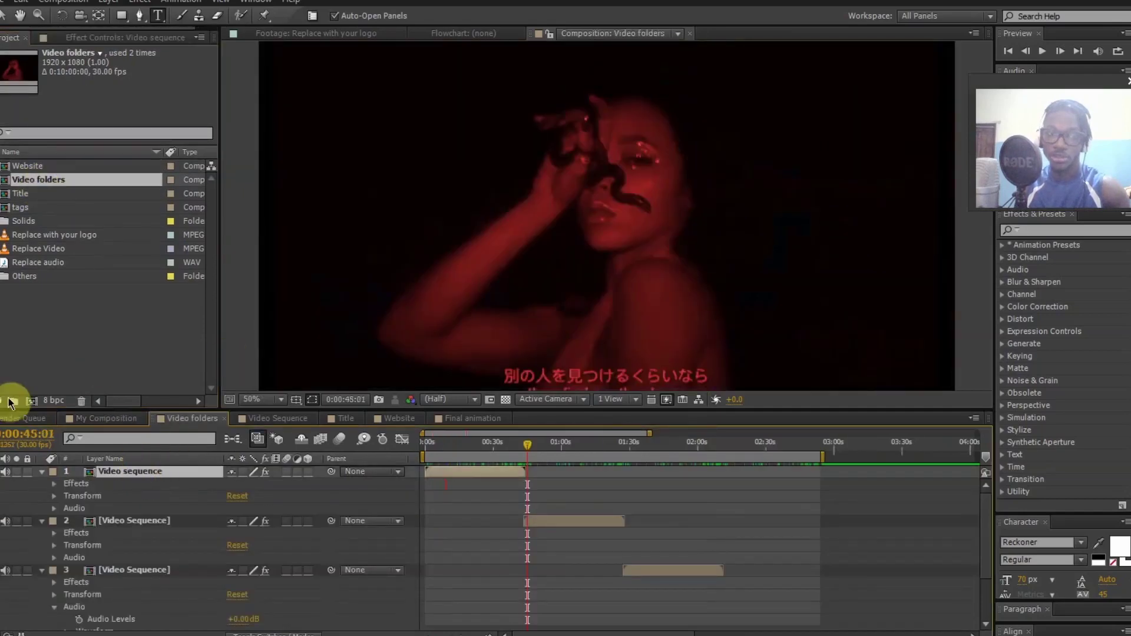
pyautogui.click(121, 38)
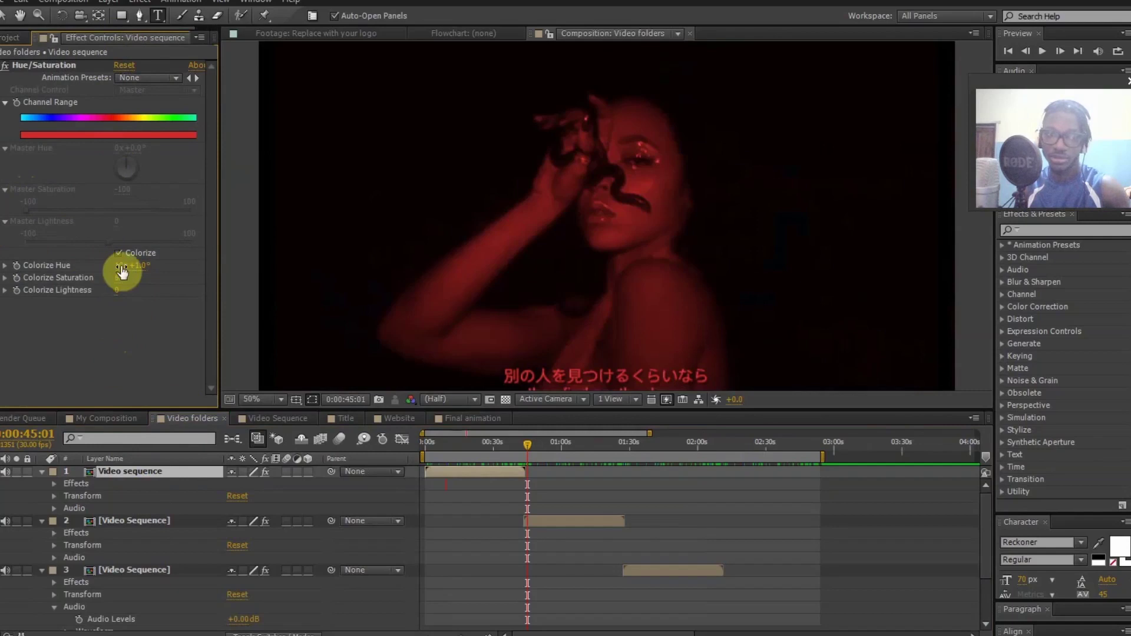
pyautogui.press('Return')
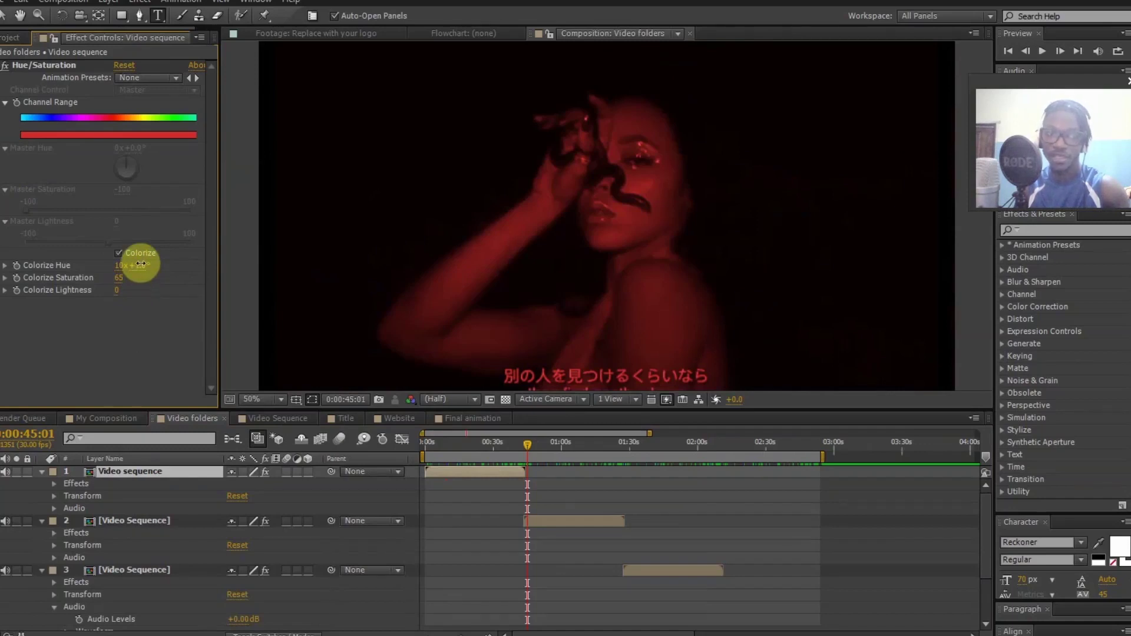
pyautogui.moveTo(143, 259); pyautogui.dragTo(149, 188)
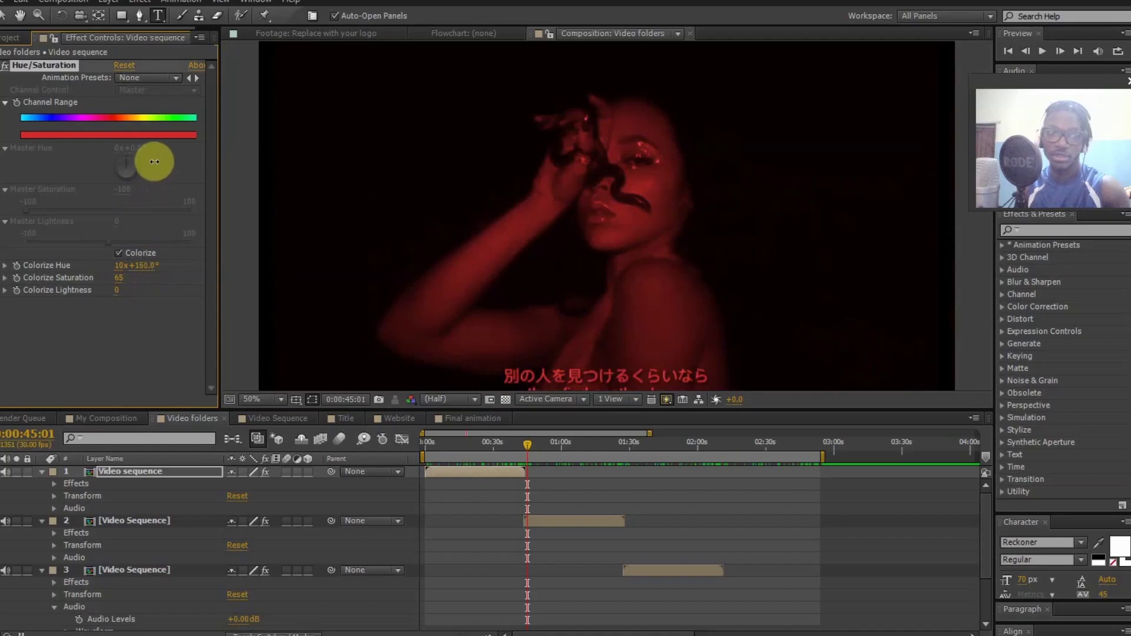
pyautogui.moveTo(154, 176); pyautogui.dragTo(161, 257)
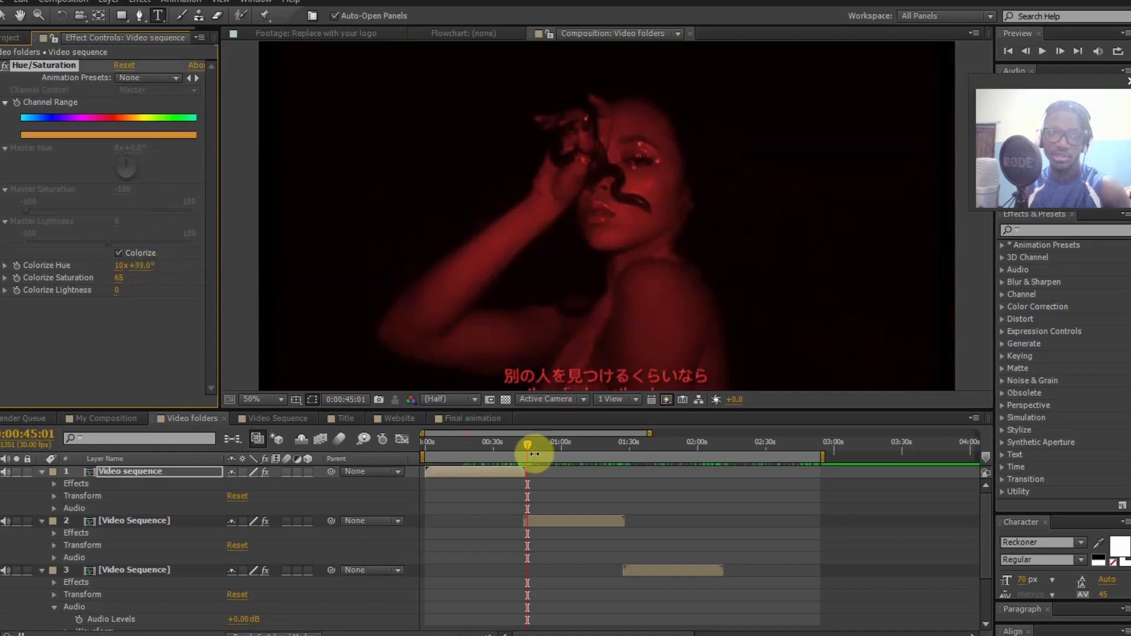
pyautogui.click(488, 442)
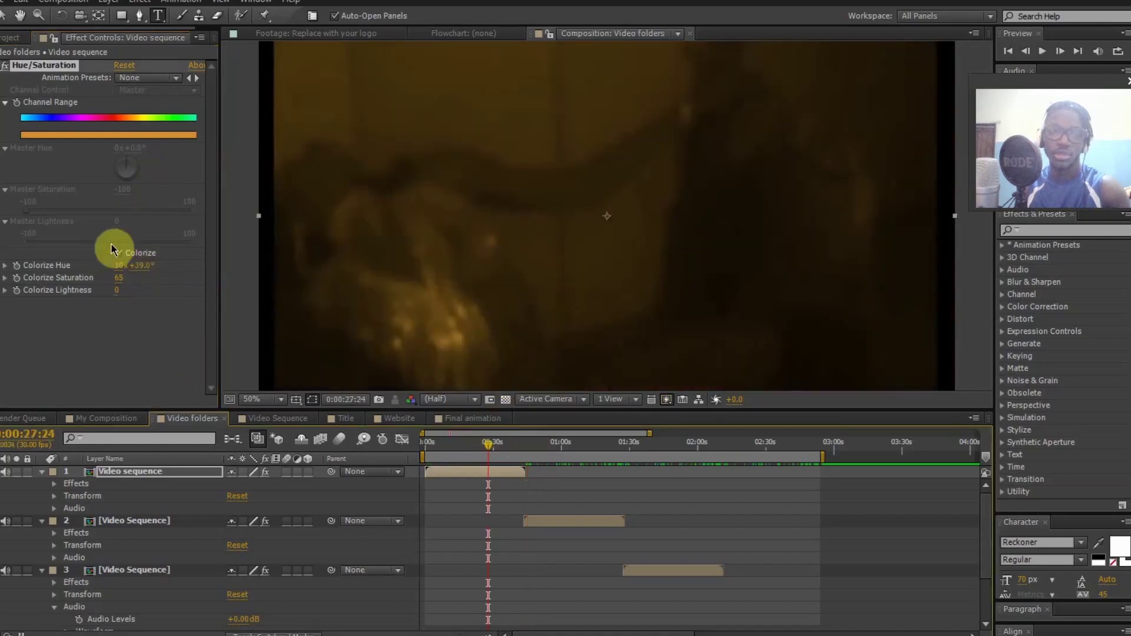
pyautogui.click(527, 448)
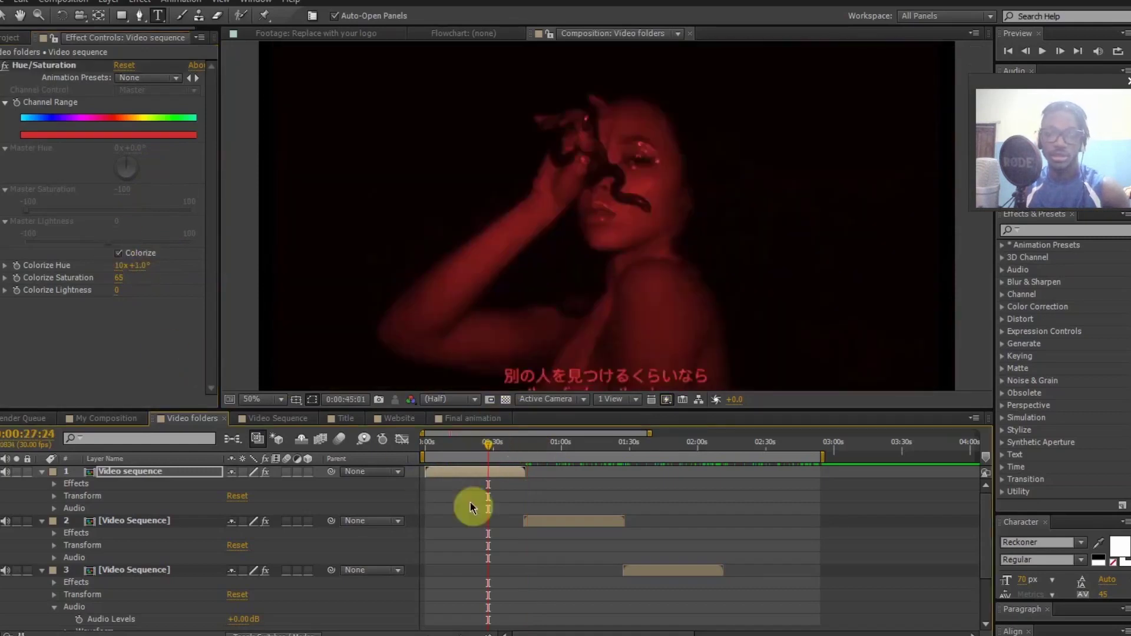
pyautogui.click(483, 443)
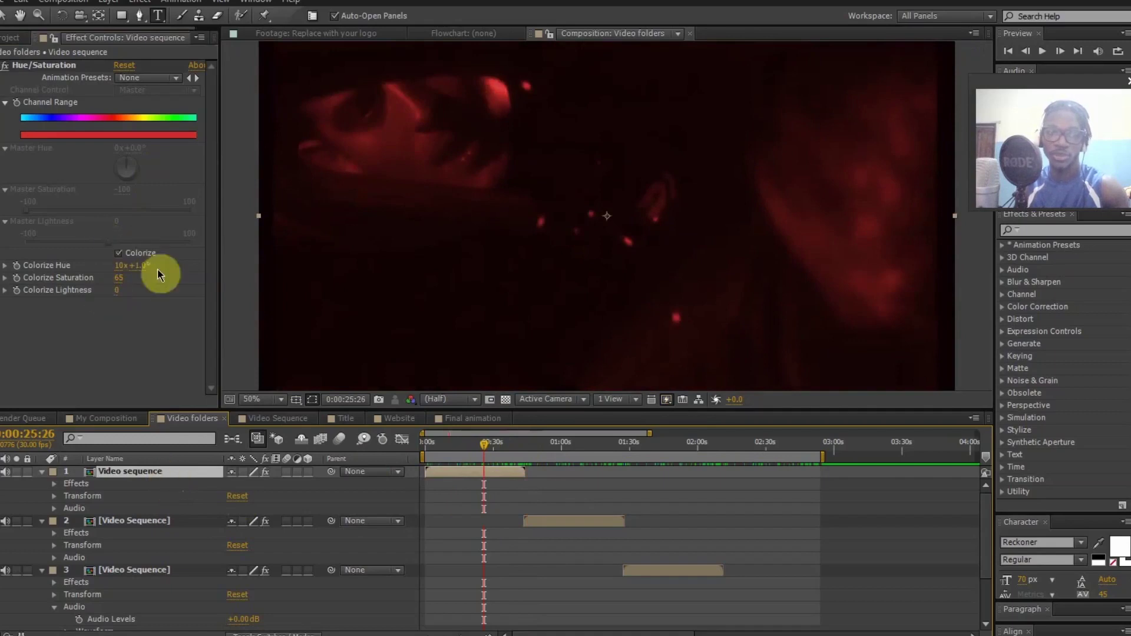
pyautogui.moveTo(137, 272); pyautogui.dragTo(161, 179)
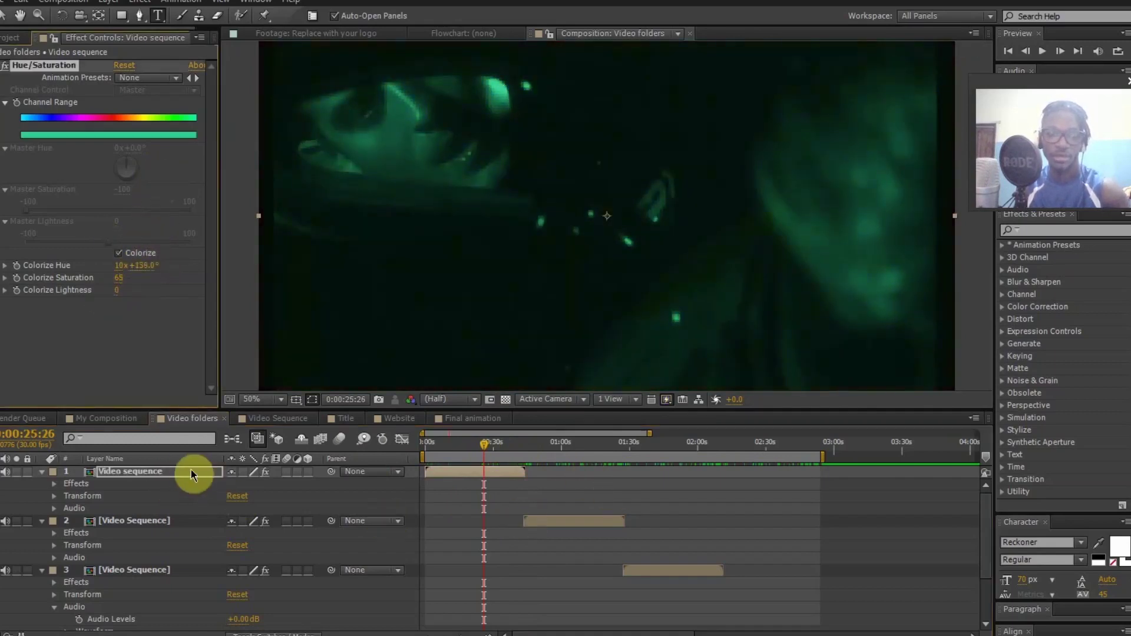
pyautogui.hotkey('ctrl', 'z')
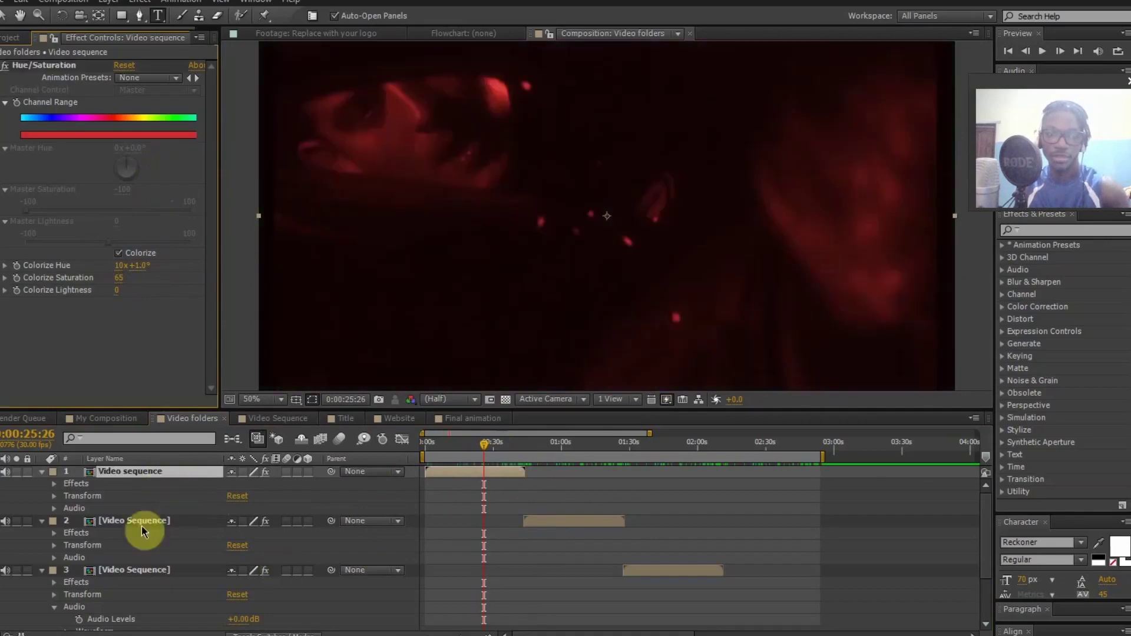
# Duplicate and shift the Video sequence layer, then undo both and collapse layers 1 and 3
pyautogui.click(41, 521)
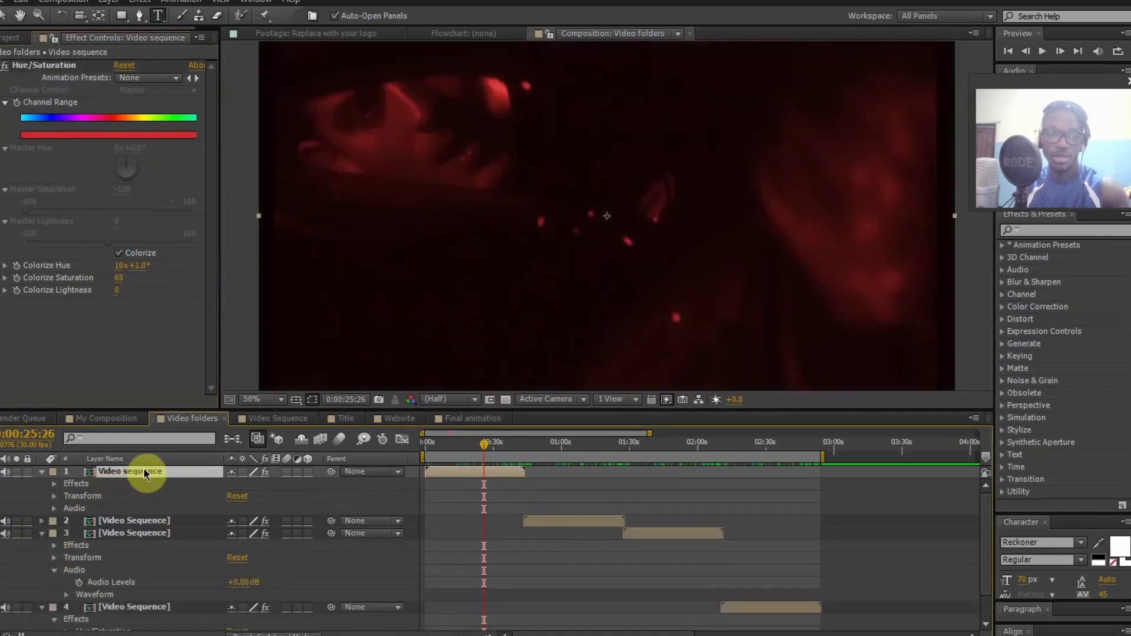
pyautogui.hotkey('ctrl', 'd')
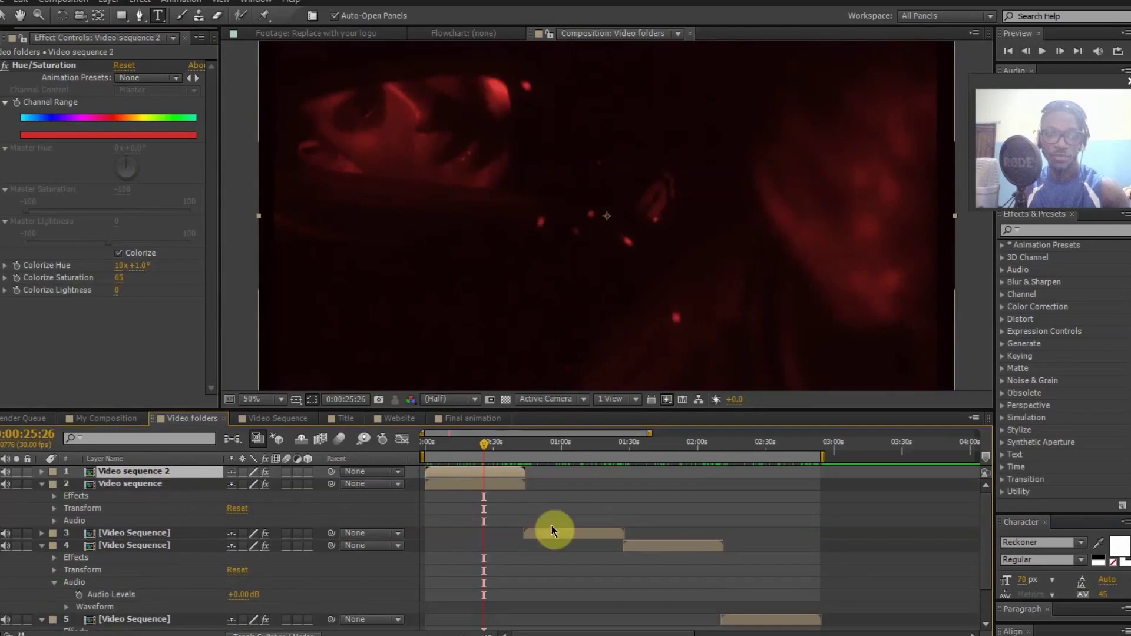
pyautogui.moveTo(477, 481); pyautogui.dragTo(562, 477)
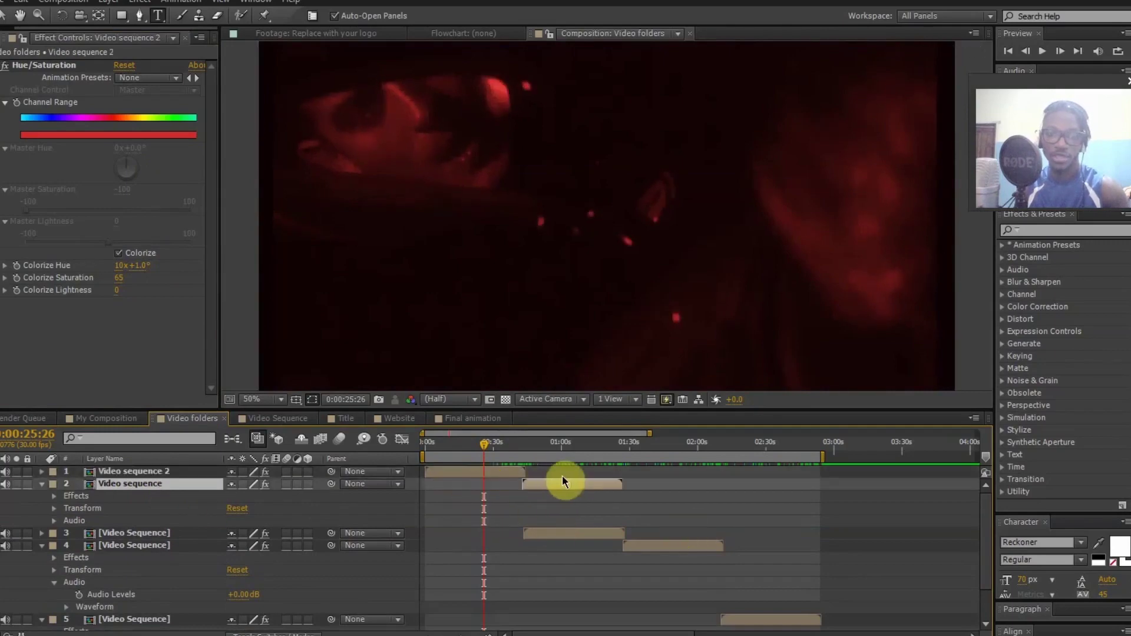
pyautogui.press('space')
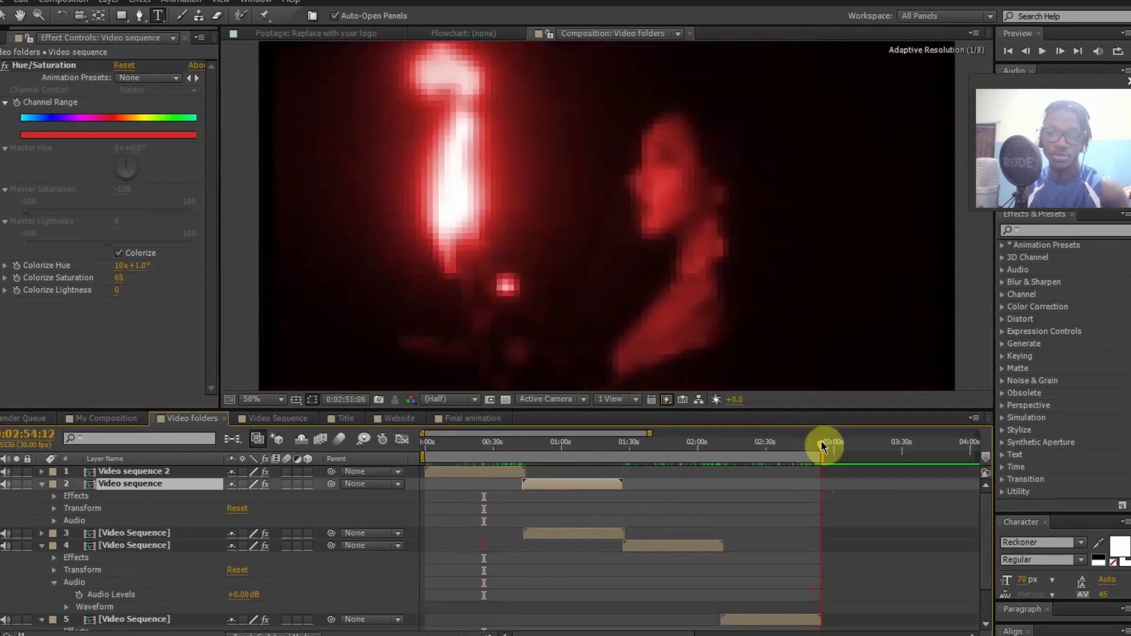
pyautogui.hotkey('ctrl', 'z')
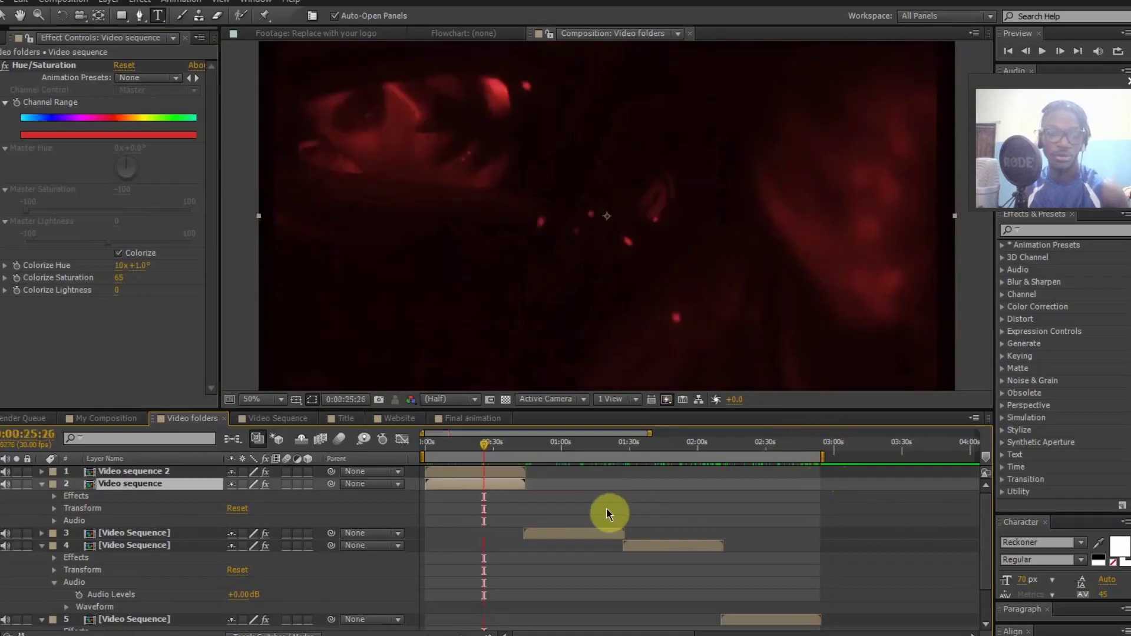
pyautogui.hotkey('ctrl', 'z')
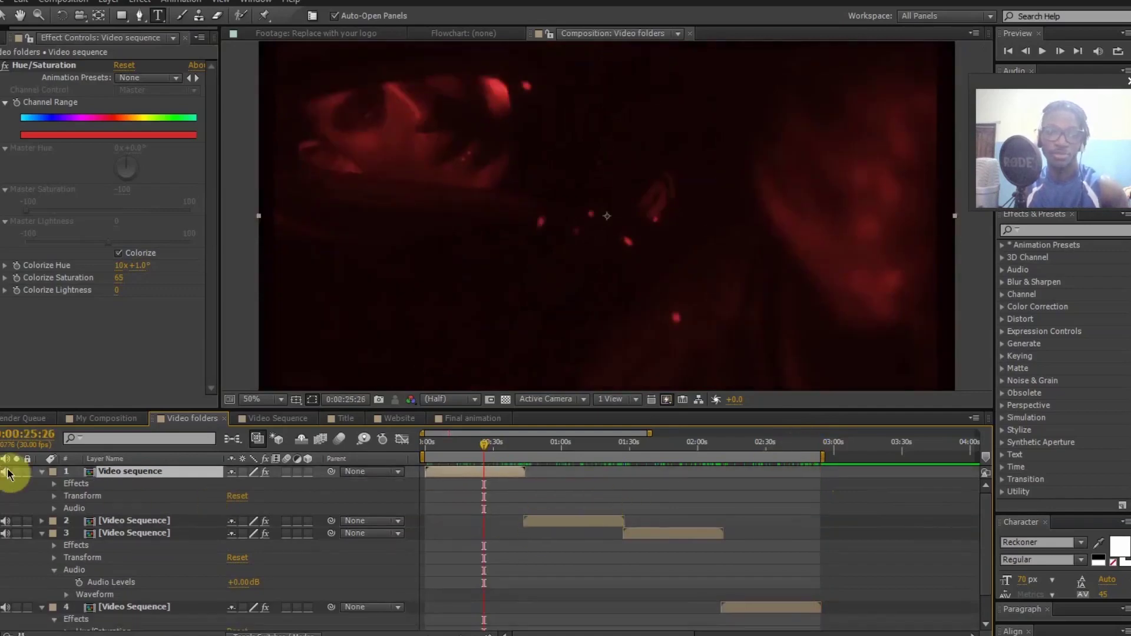
pyautogui.click(42, 472)
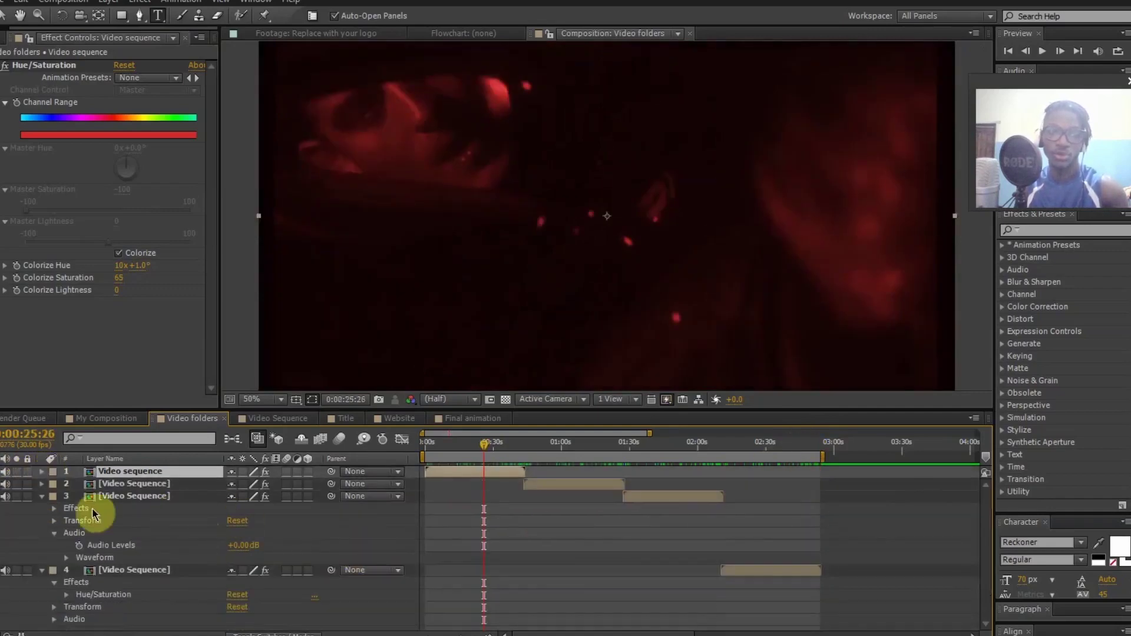
pyautogui.click(41, 498)
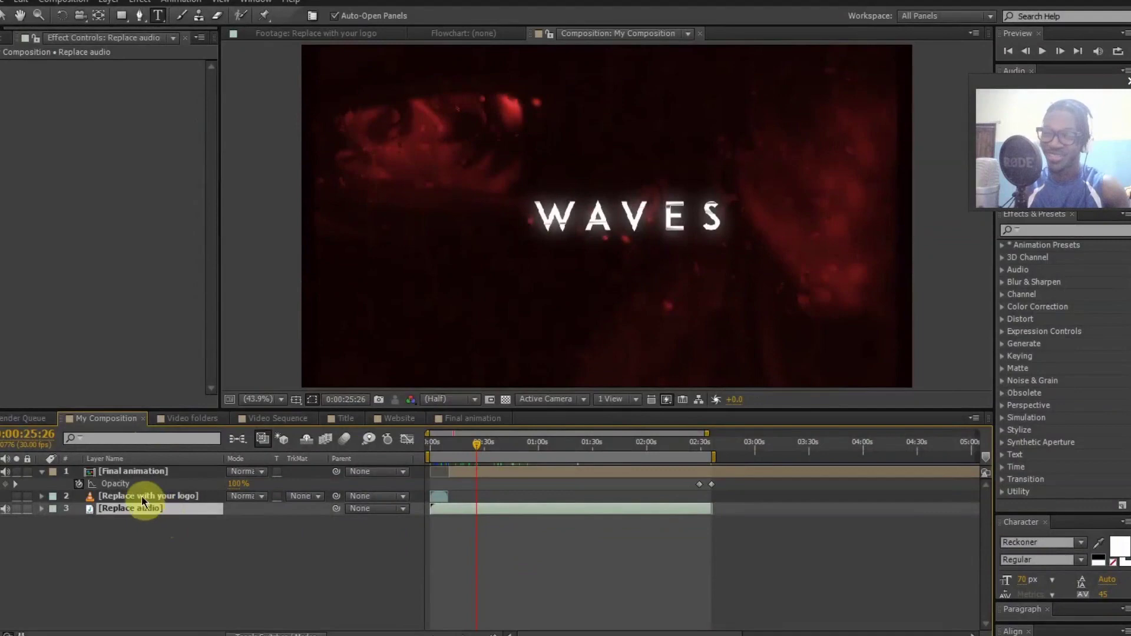
# Preview to about two minutes and reveal Final animation's two Opacity keyframes, selecting both
pyautogui.moveTo(452, 443); pyautogui.dragTo(695, 444)
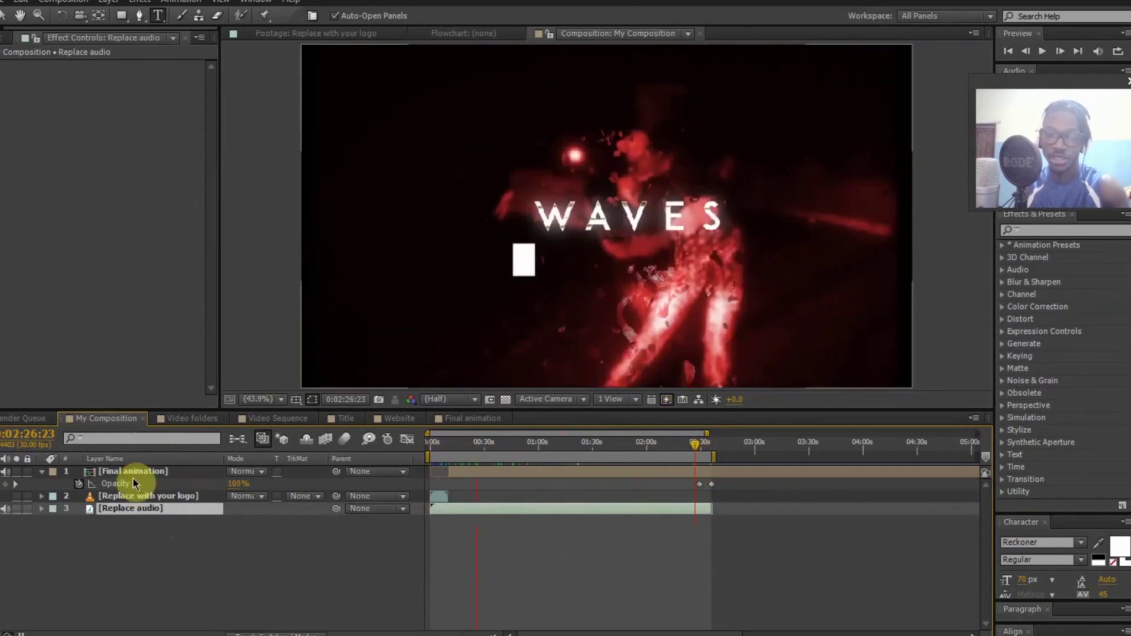
pyautogui.click(156, 473)
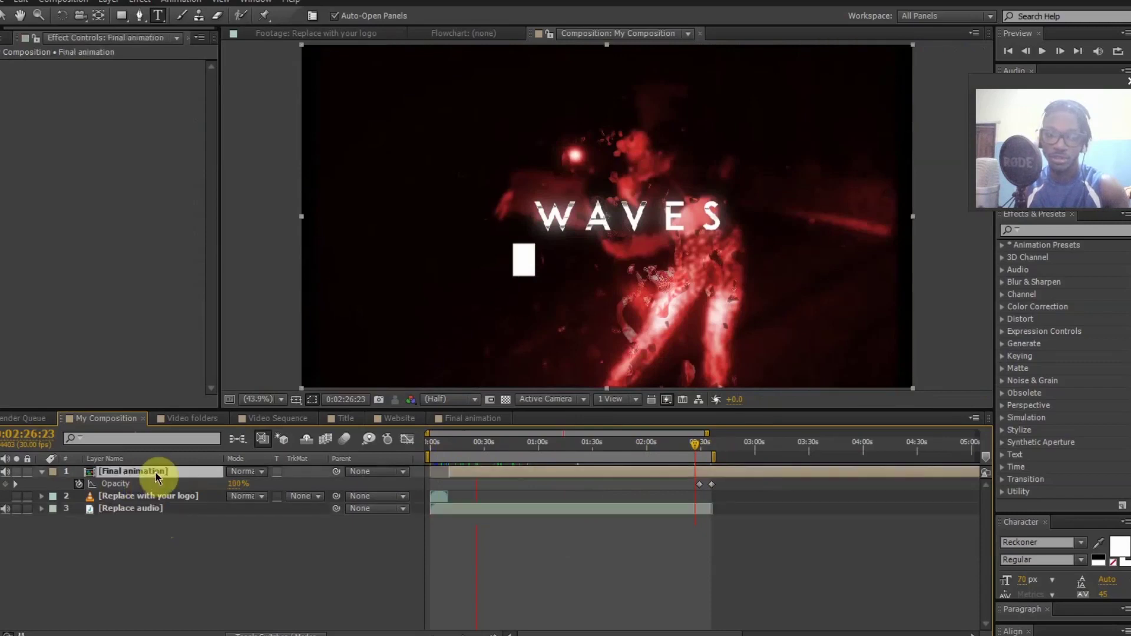
pyautogui.click(41, 472)
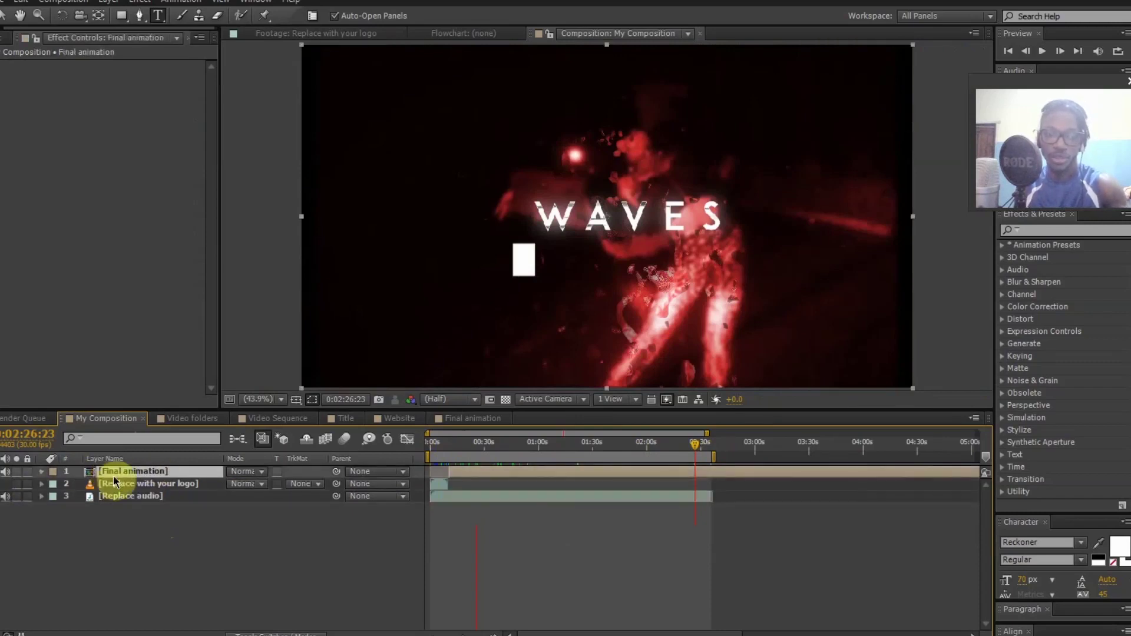
pyautogui.press('t')
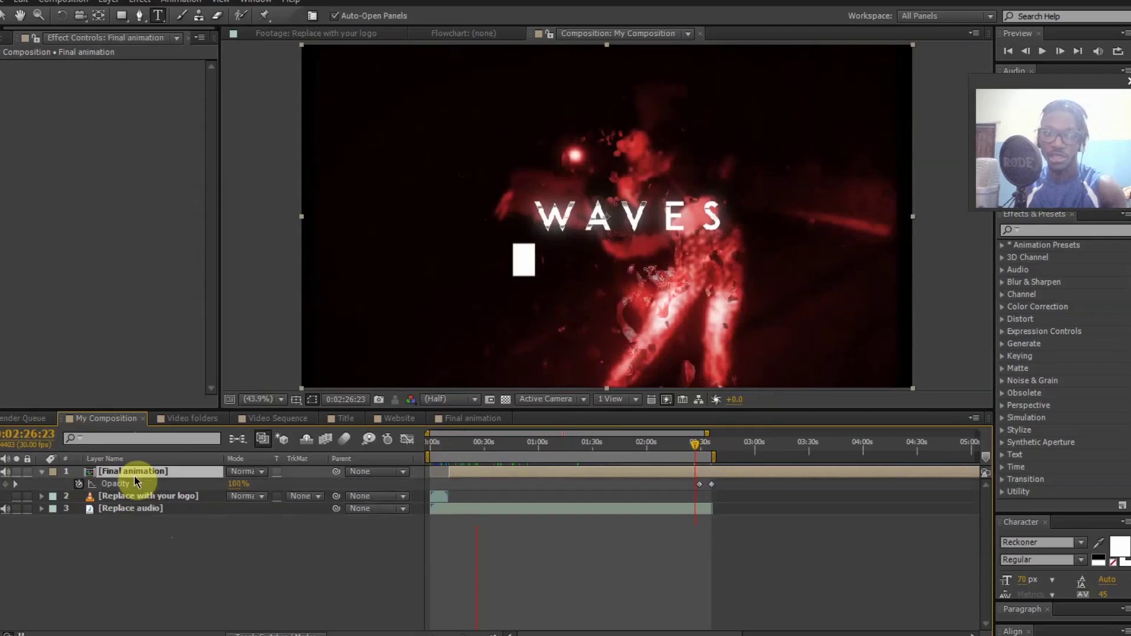
pyautogui.click(696, 487)
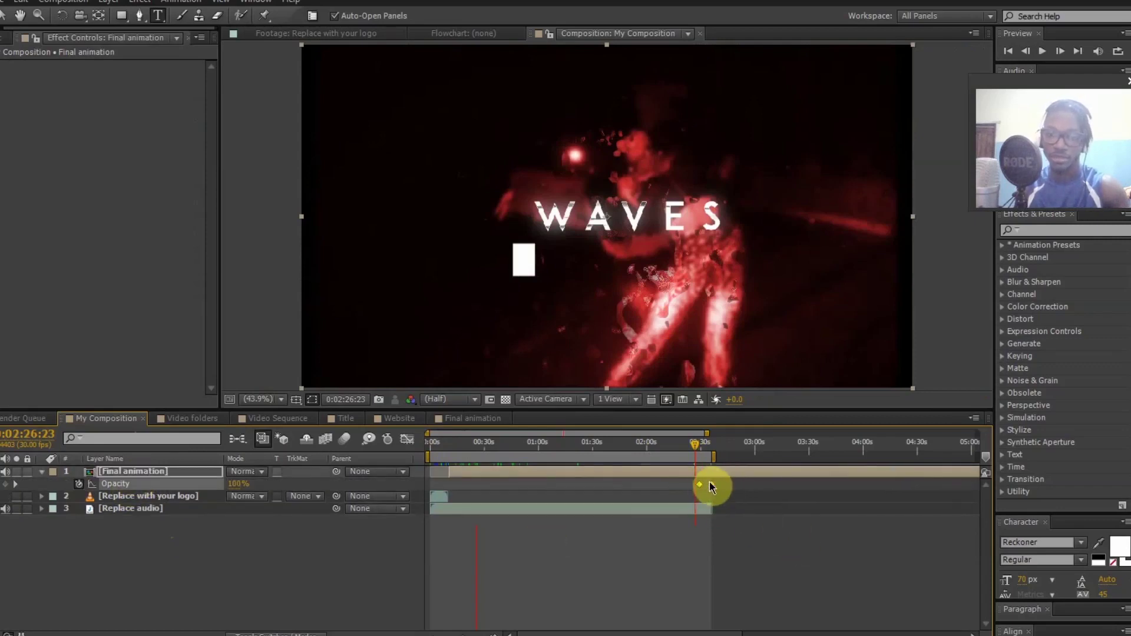
# Try shifting the opacity fade toward 3:07 with a longer work area, then undo both changes
pyautogui.moveTo(701, 451); pyautogui.dragTo(708, 450)
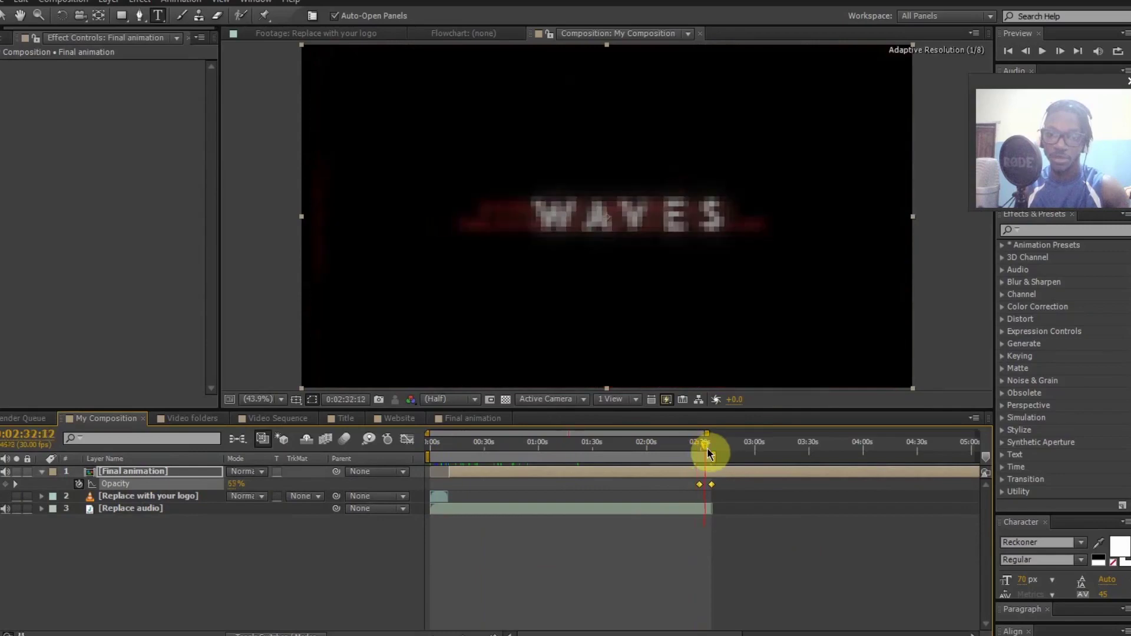
pyautogui.moveTo(713, 493); pyautogui.dragTo(798, 492)
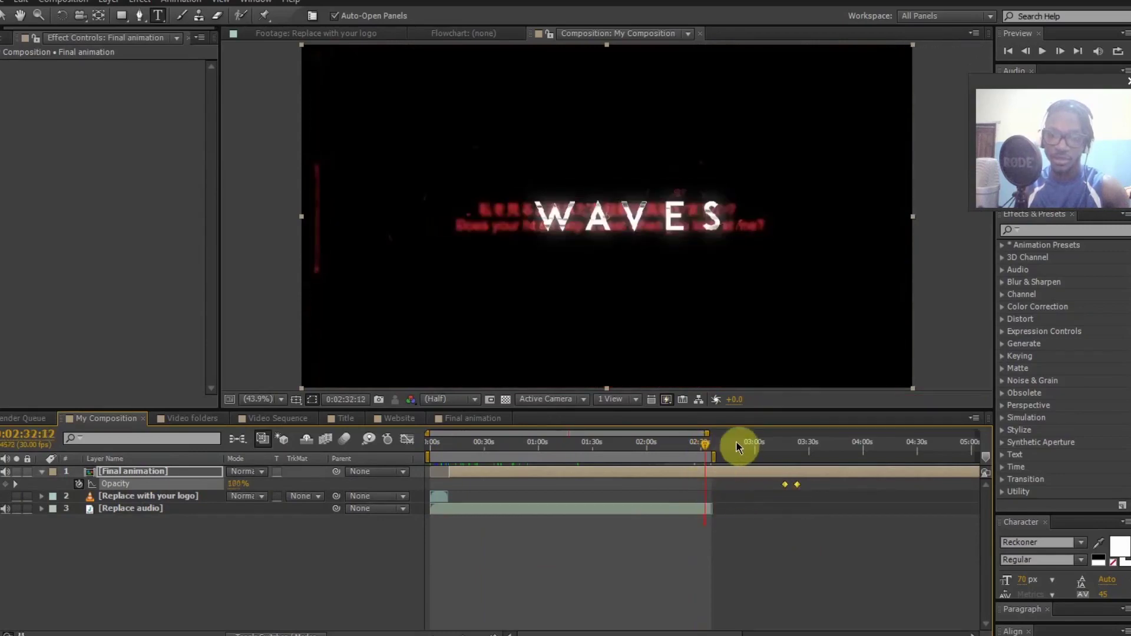
pyautogui.click(771, 450)
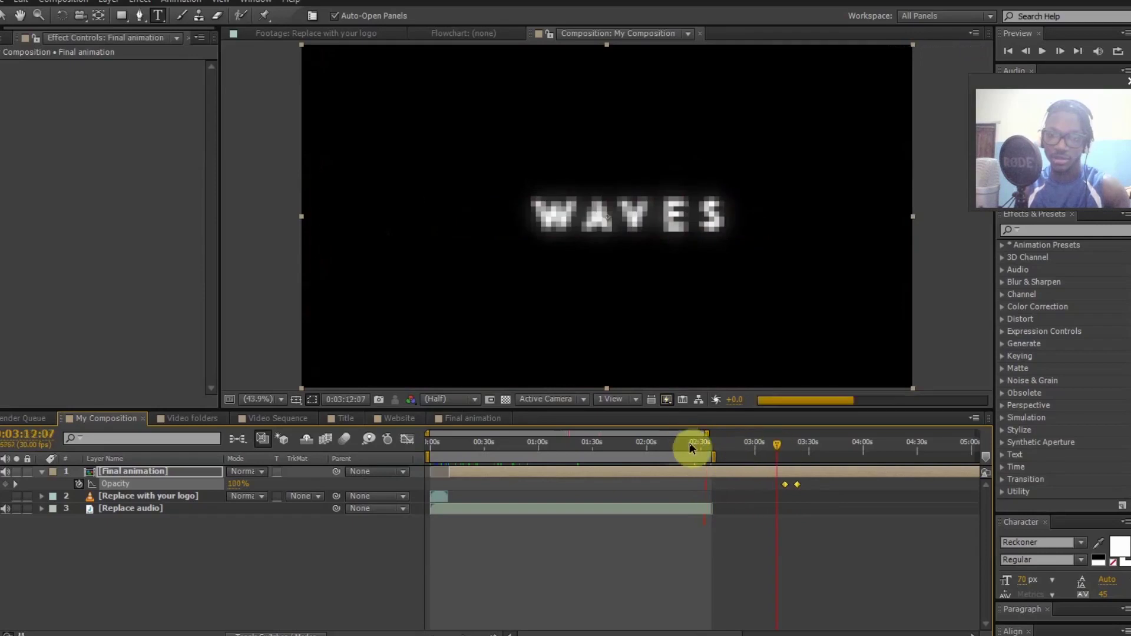
pyautogui.moveTo(713, 456); pyautogui.dragTo(775, 457)
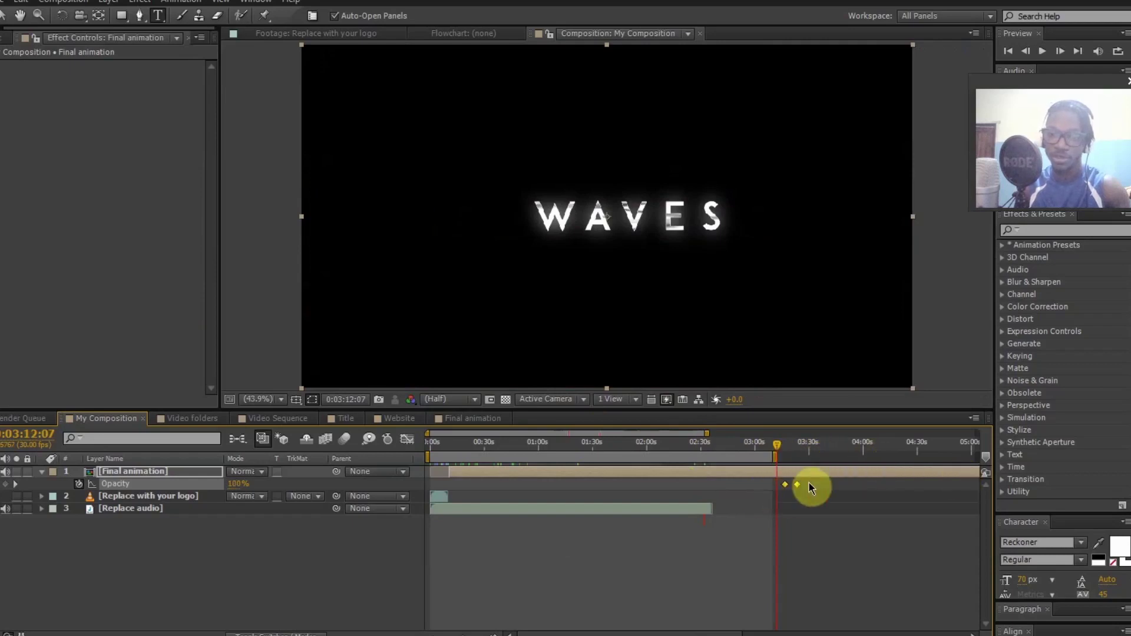
pyautogui.hotkey('ctrl', 'z')
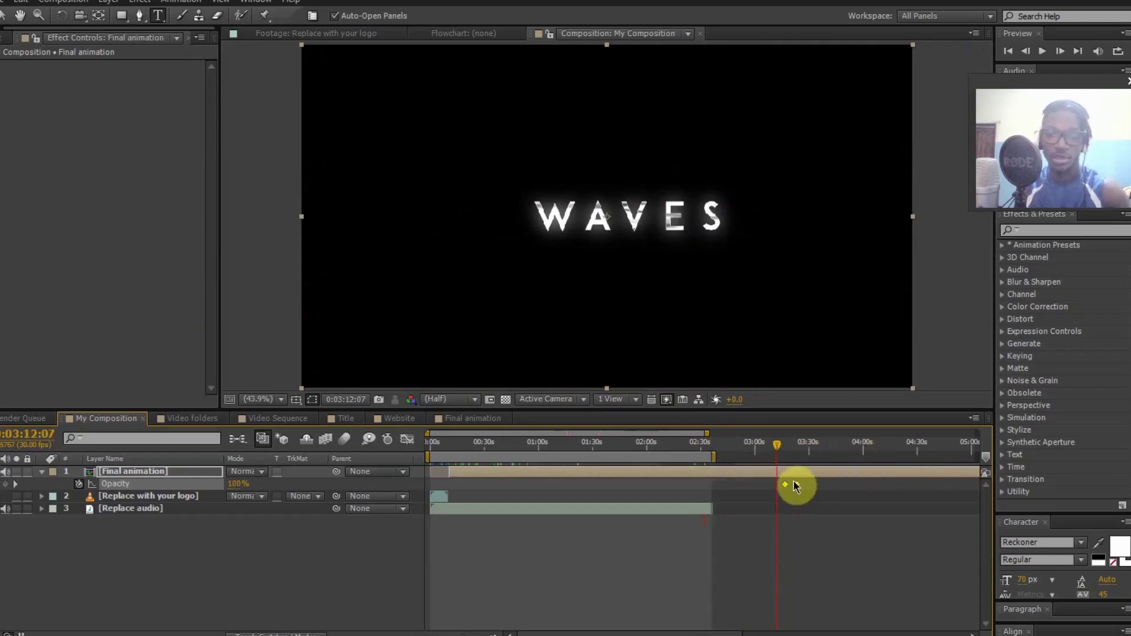
pyautogui.hotkey('ctrl', 'z')
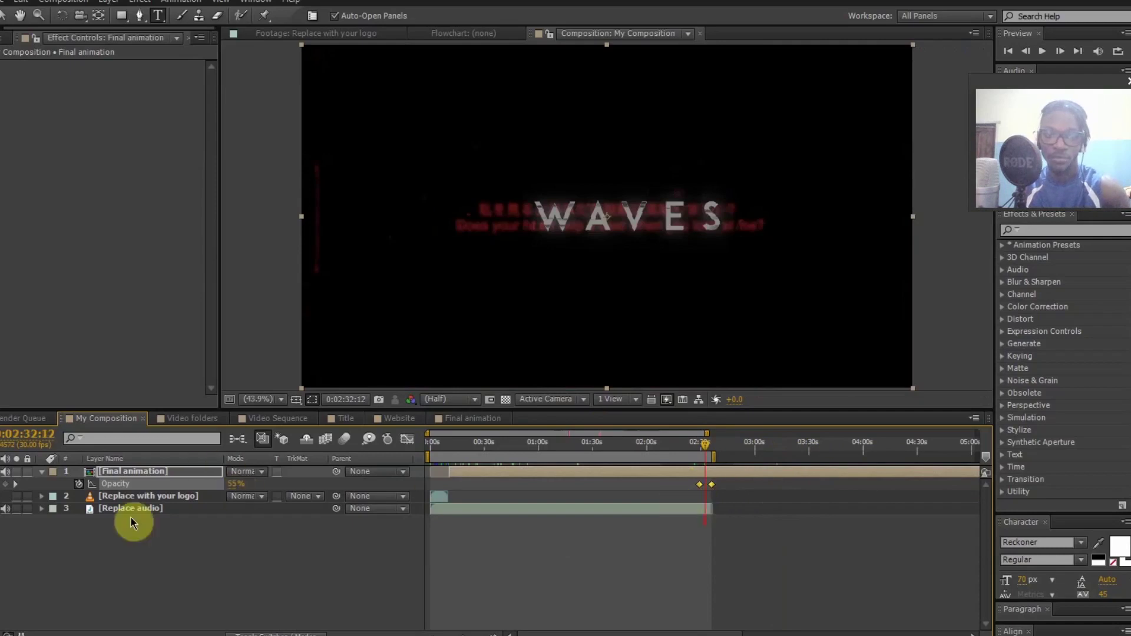
# Collapse Final animation's properties and check the audio and logo layers before reselecting Final animation
pyautogui.click(44, 474)
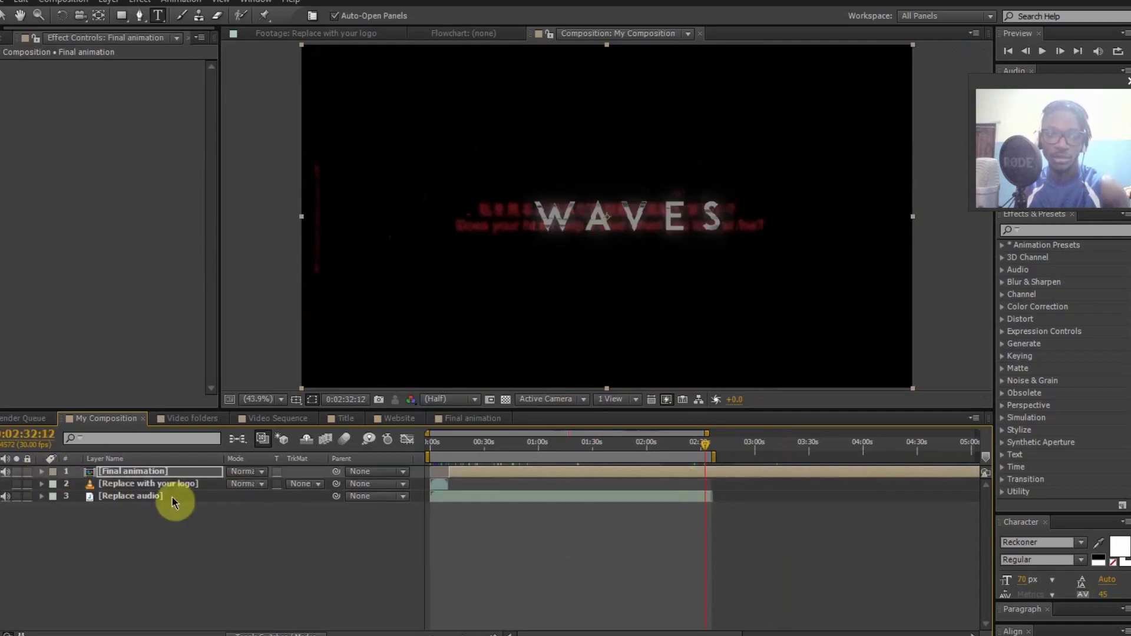
pyautogui.click(155, 497)
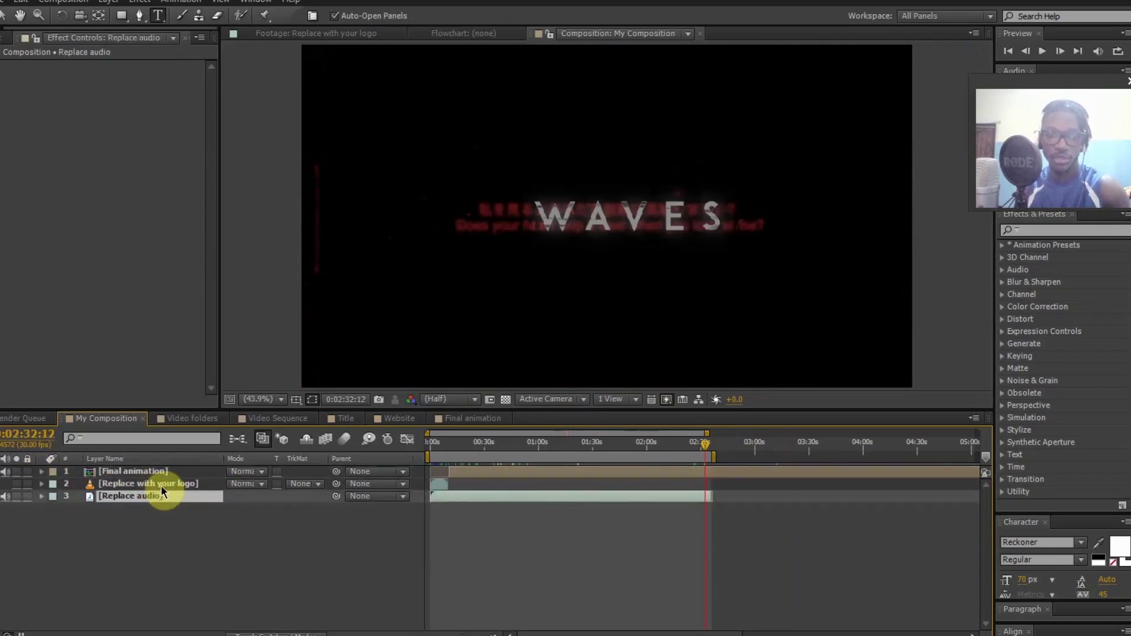
pyautogui.click(161, 485)
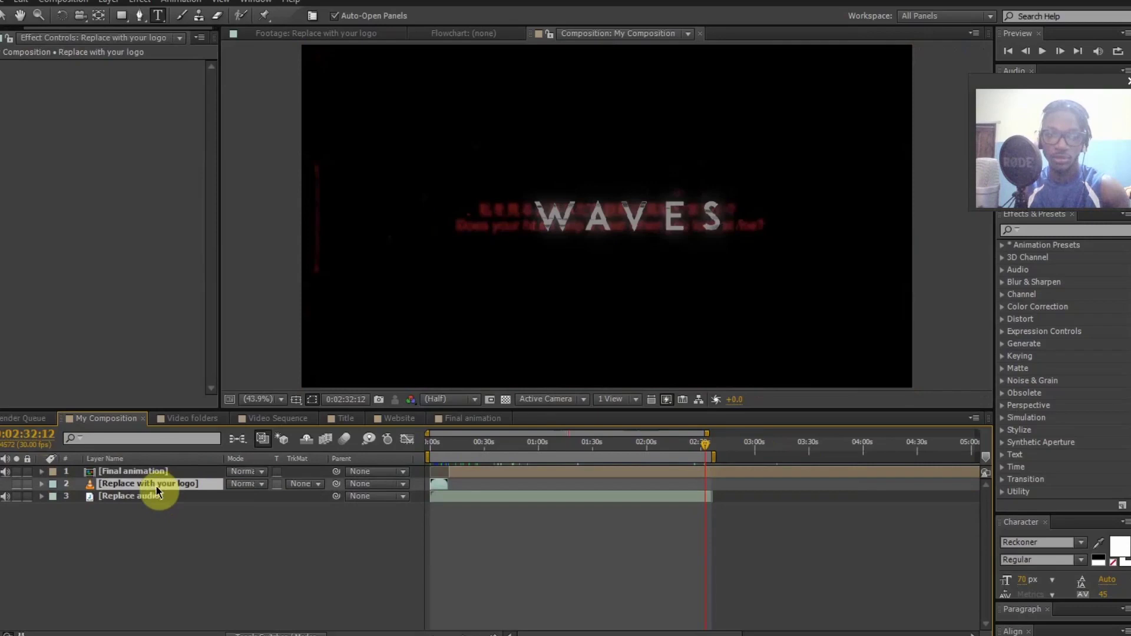
pyautogui.click(449, 471)
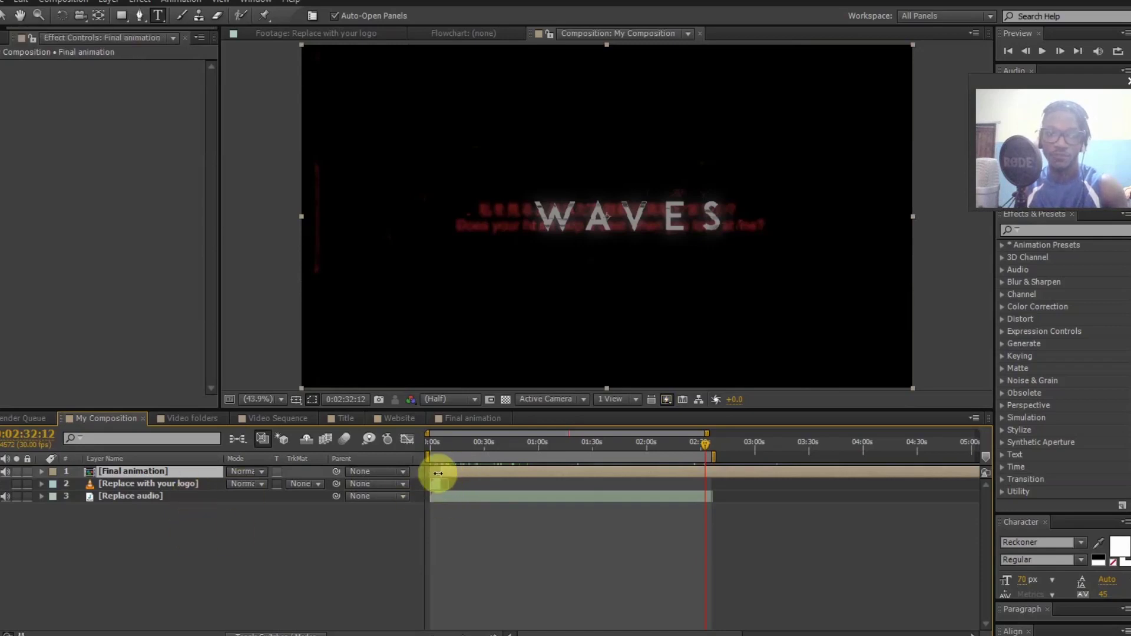
# Trim Final animation's in-point later, then drag its start back earlier in the timeline
pyautogui.moveTo(441, 473); pyautogui.dragTo(531, 476)
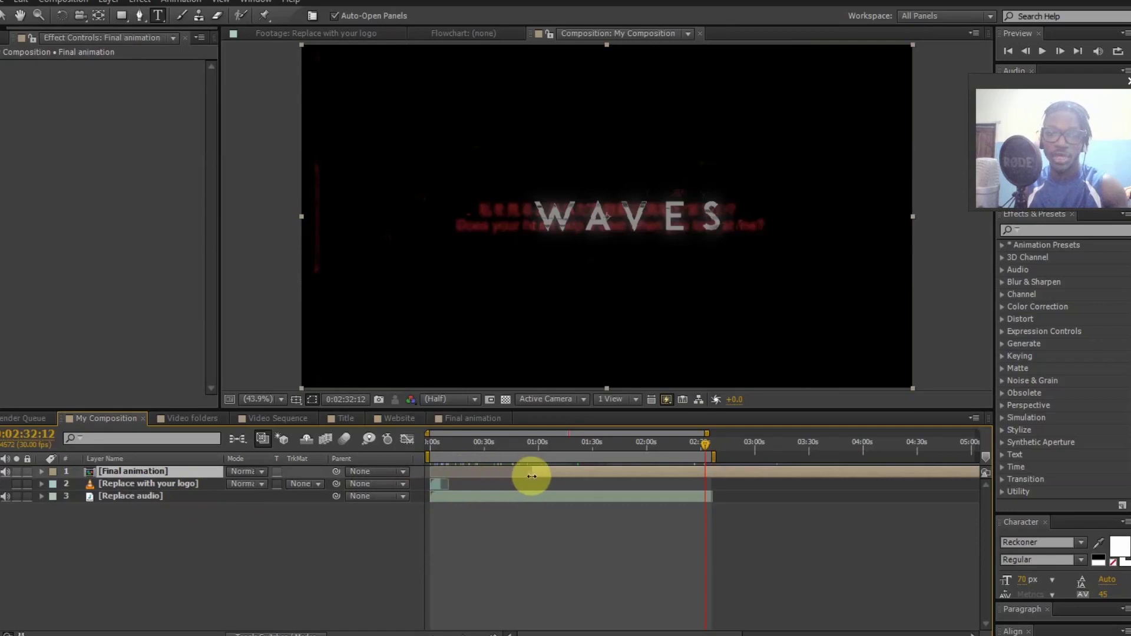
pyautogui.rightClick(533, 478)
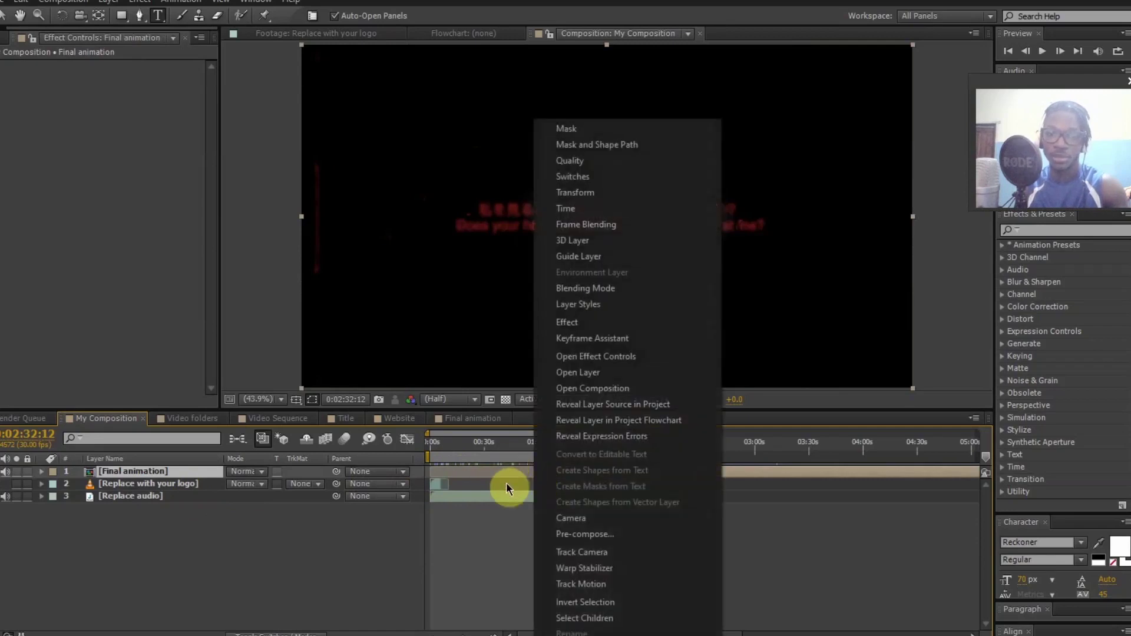
pyautogui.click(507, 483)
pyautogui.moveTo(537, 471); pyautogui.dragTo(455, 485)
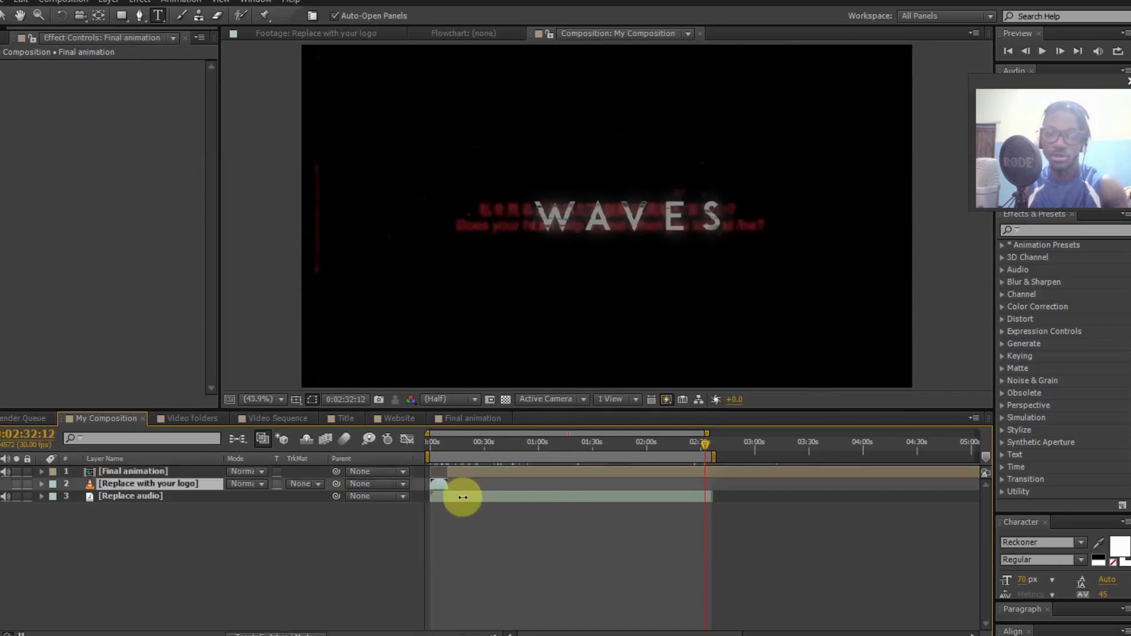
# Check the composition's opening, then view the logo frame at 4 seconds
pyautogui.click(437, 447)
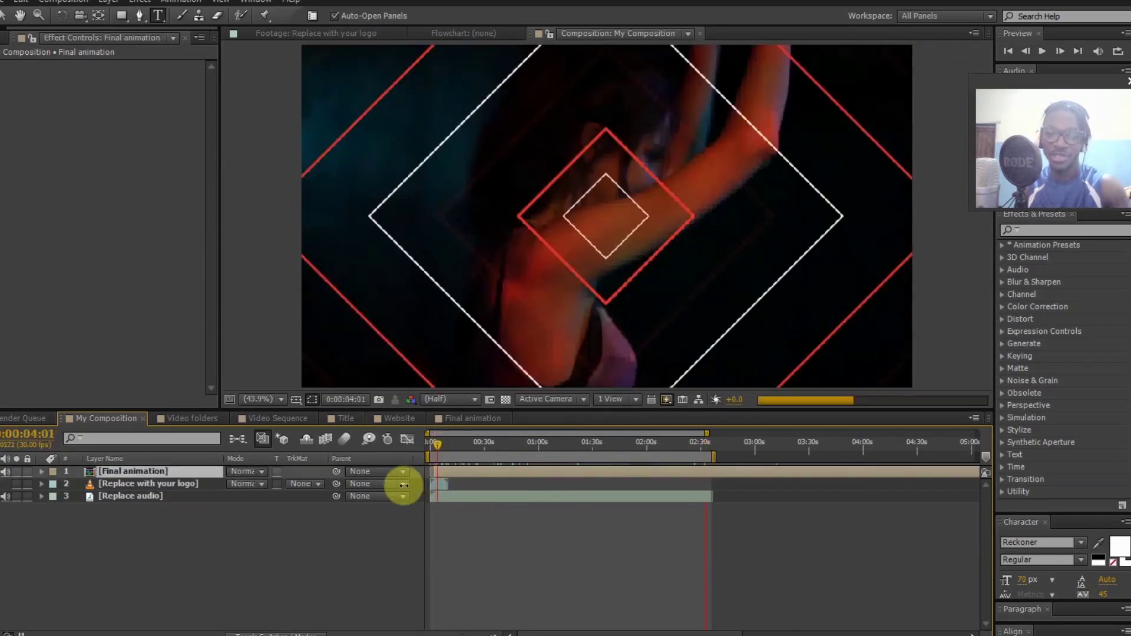
pyautogui.moveTo(437, 447); pyautogui.dragTo(422, 453)
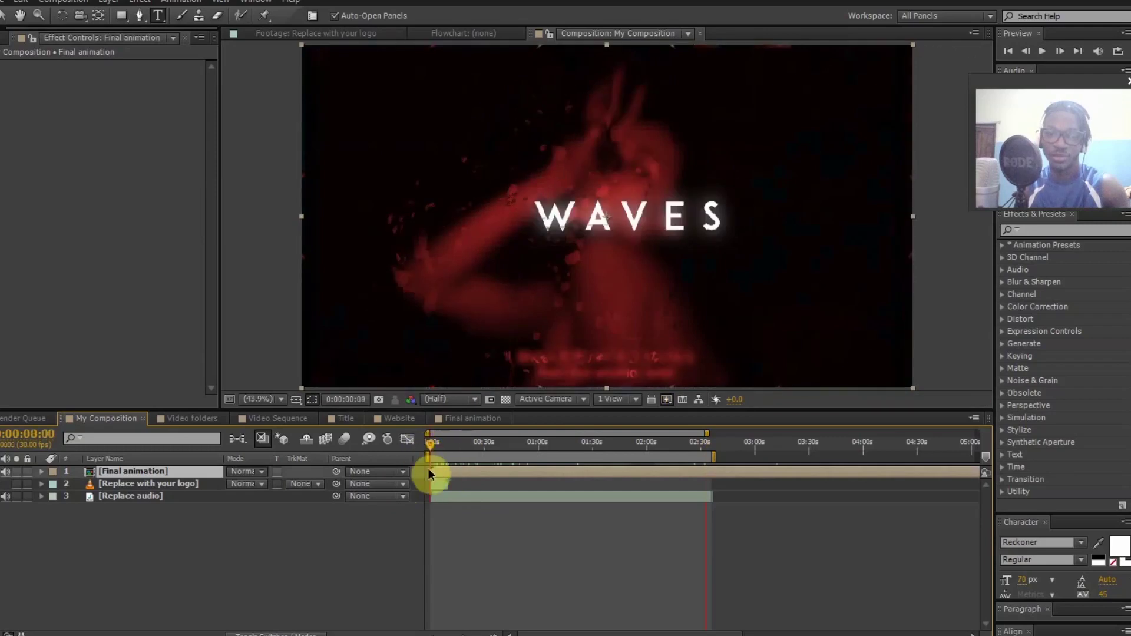
pyautogui.click(436, 473)
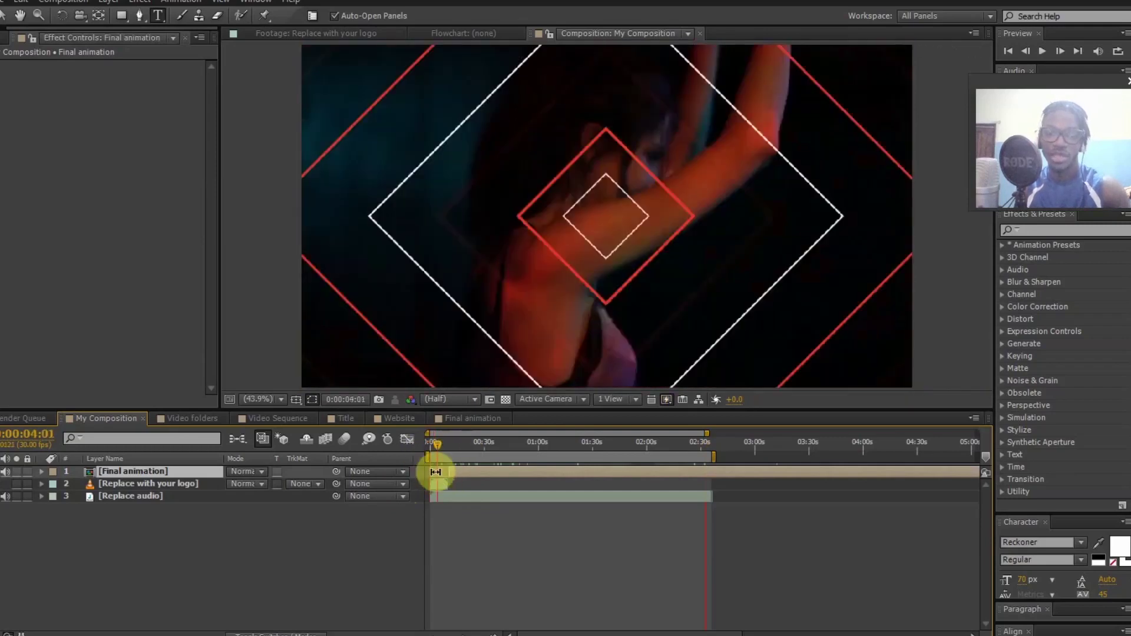
pyautogui.click(464, 521)
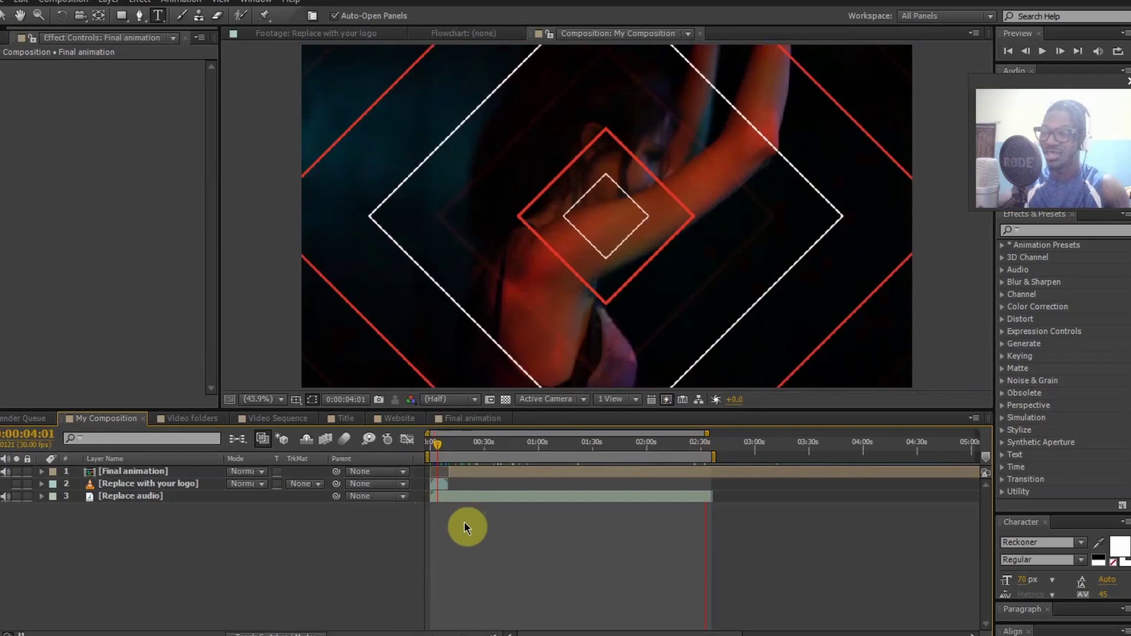